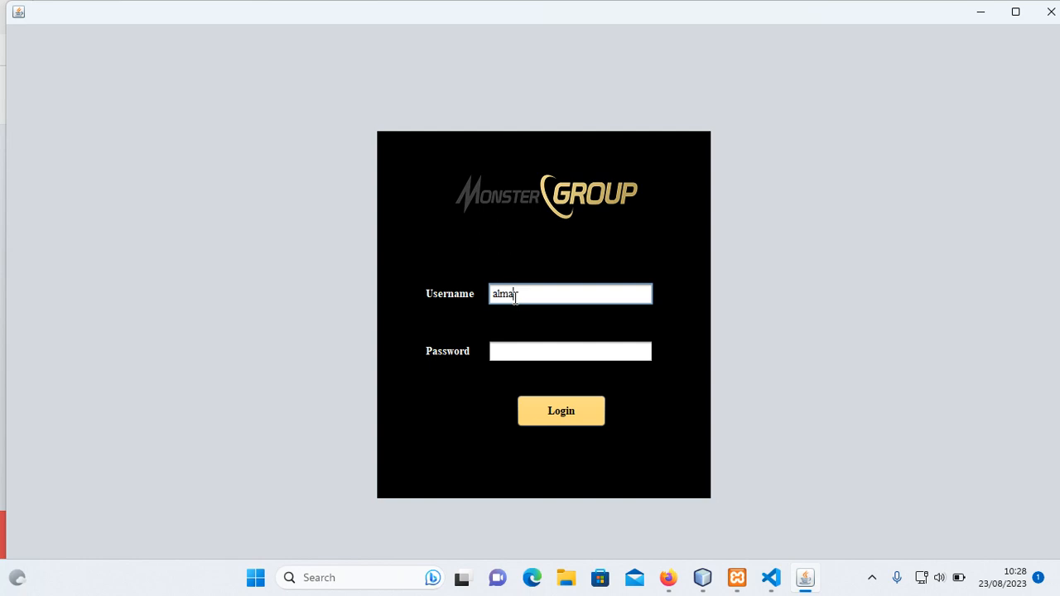
Log in to Credit Scoring with the administrator's username and password.
{"action": "type", "text": "ogi"}
{"action": "left_click", "coordinate": [523, 351]}
{"action": "type", "text": "********"}
{"action": "left_click", "coordinate": [569, 412]}
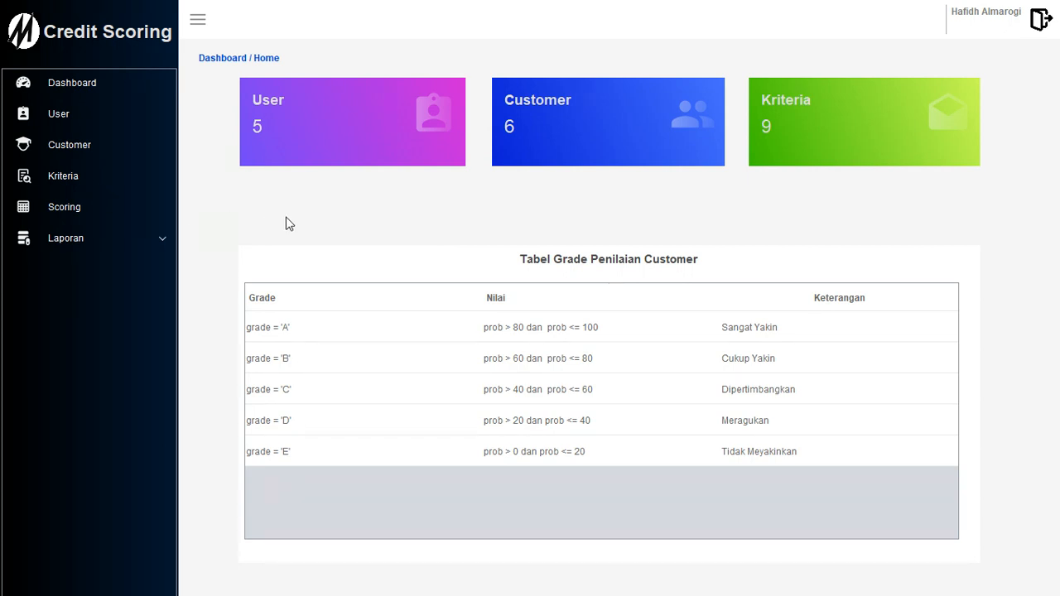
Expand the Laporan reports menu in the sidebar and collapse it again.
{"action": "left_click", "coordinate": [161, 238]}
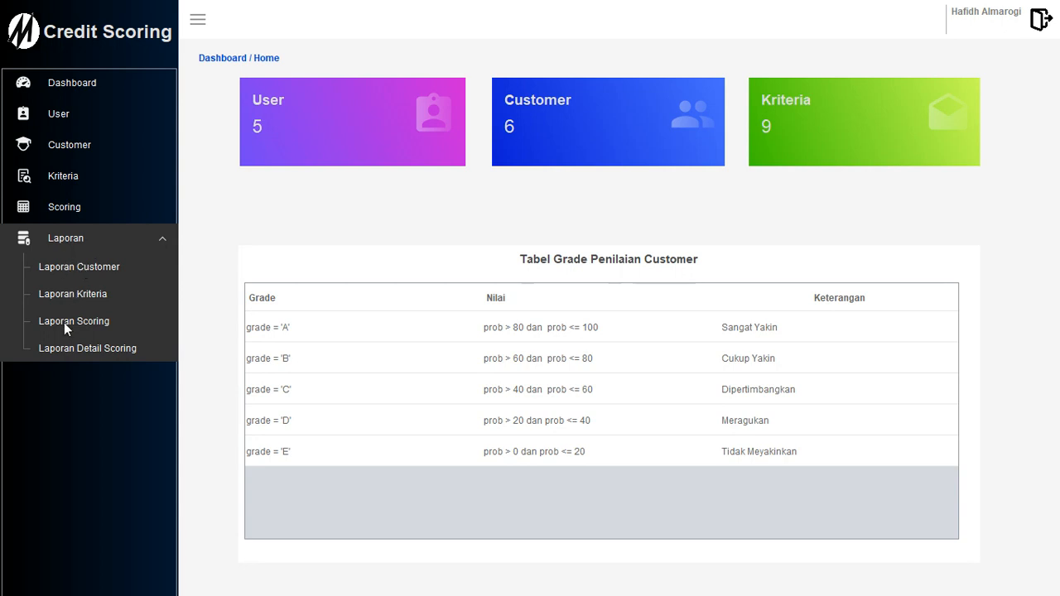
{"action": "left_click", "coordinate": [146, 240]}
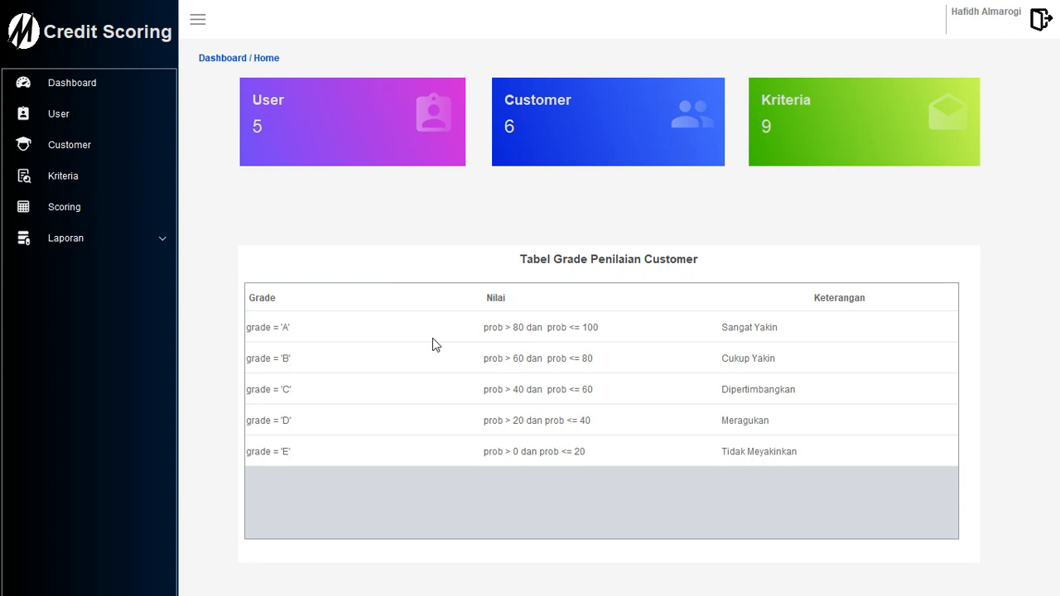
Go to the User page and open the empty Tambah User form.
{"action": "left_click", "coordinate": [64, 120]}
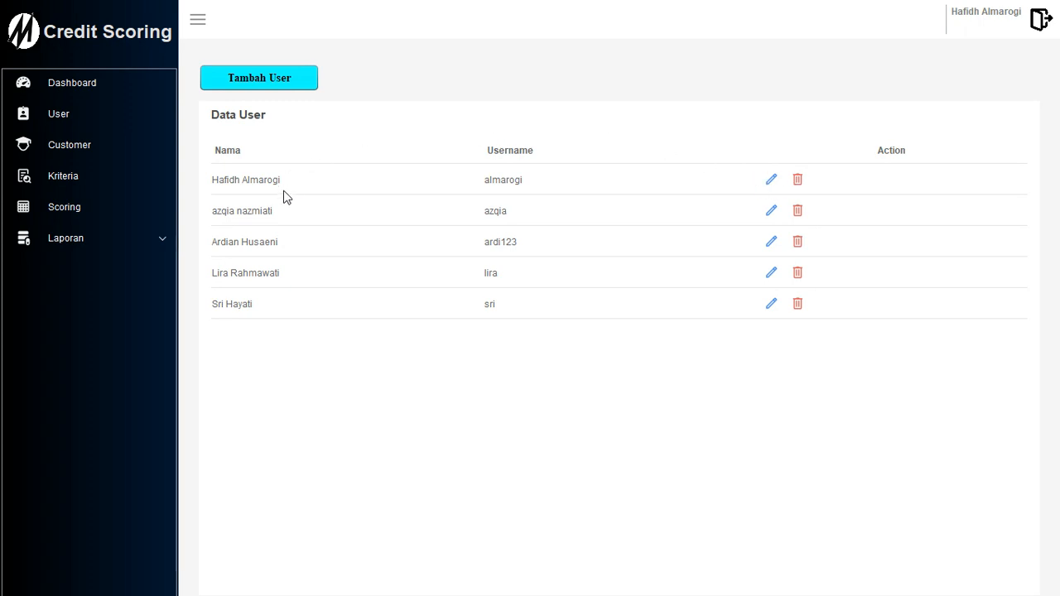
{"action": "left_click", "coordinate": [253, 83]}
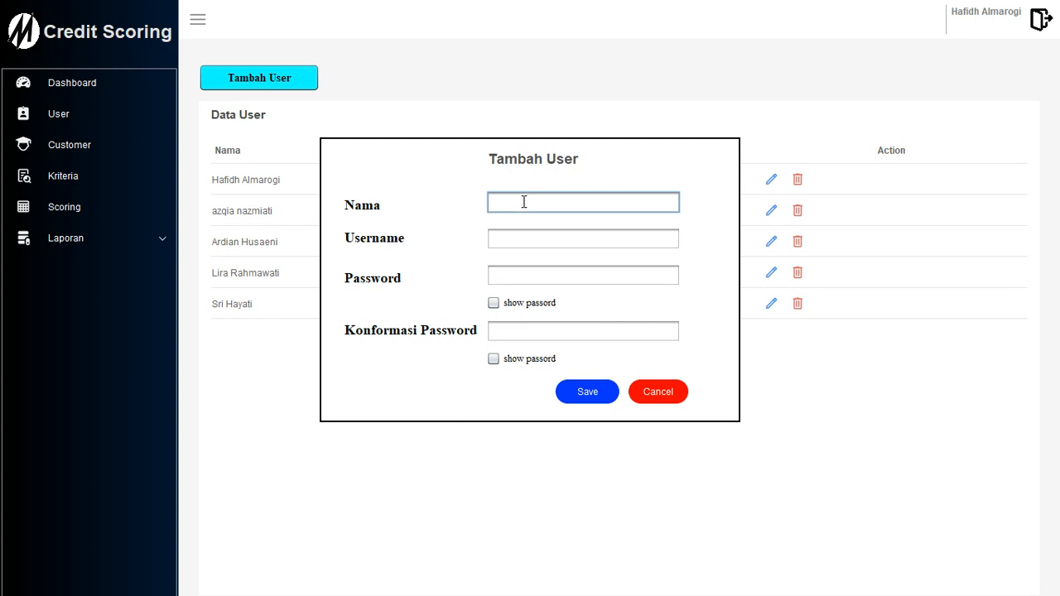
Enter the new user's name, username, password and confirmation with passwords shown, then save.
{"action": "type", "text": "ka"}
{"action": "left_click", "coordinate": [519, 235]}
{"action": "type", "text": "arik"}
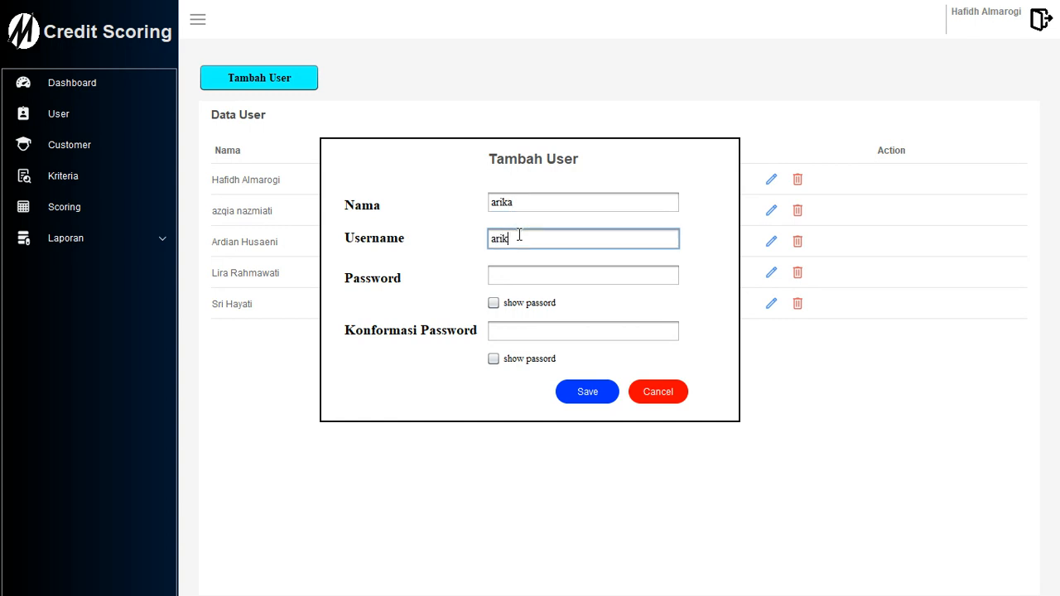
{"action": "left_click", "coordinate": [517, 278]}
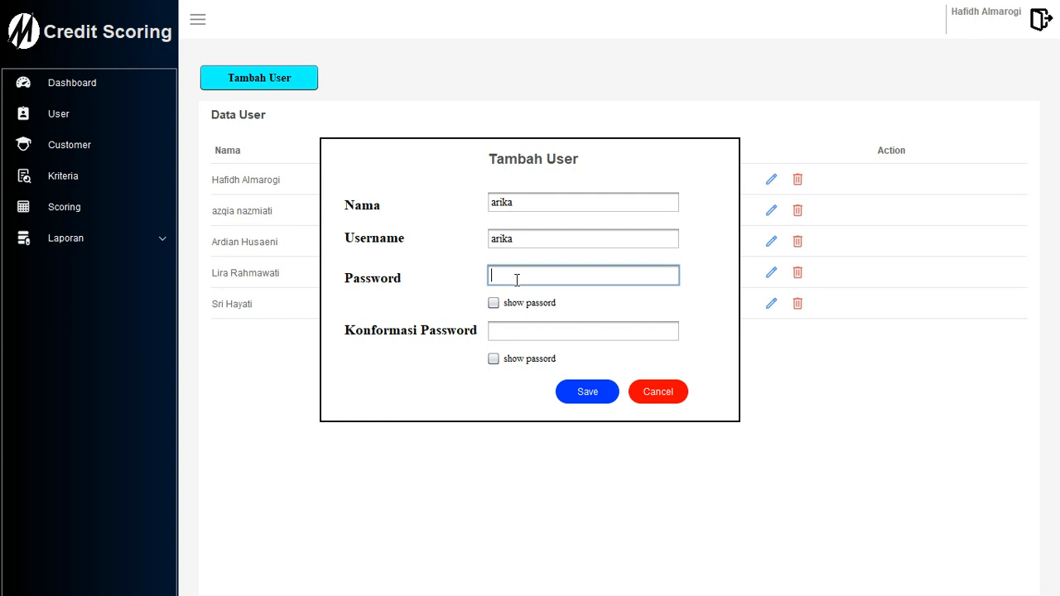
{"action": "type", "text": "ari"}
{"action": "type", "text": "sword"}
{"action": "left_click", "coordinate": [494, 303]}
{"action": "left_click", "coordinate": [520, 331]}
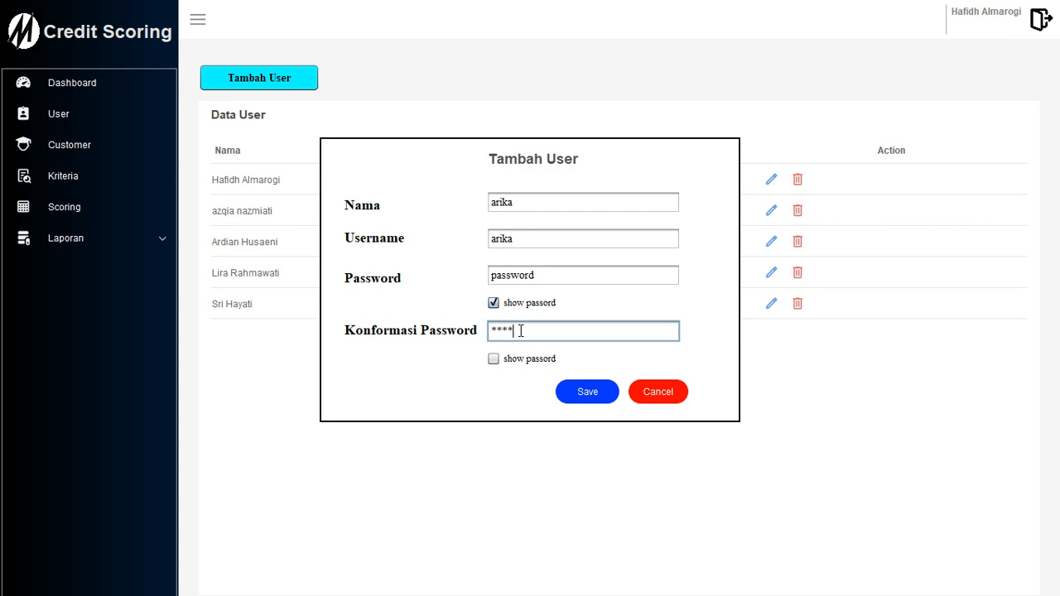
{"action": "type", "text": "password"}
{"action": "left_click", "coordinate": [493, 359]}
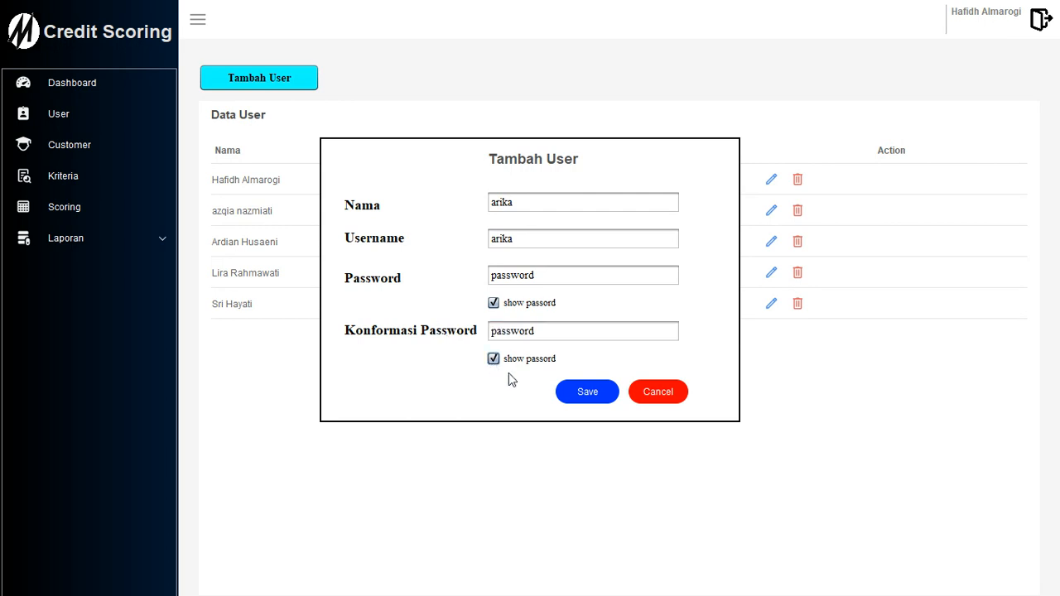
{"action": "left_click", "coordinate": [594, 398]}
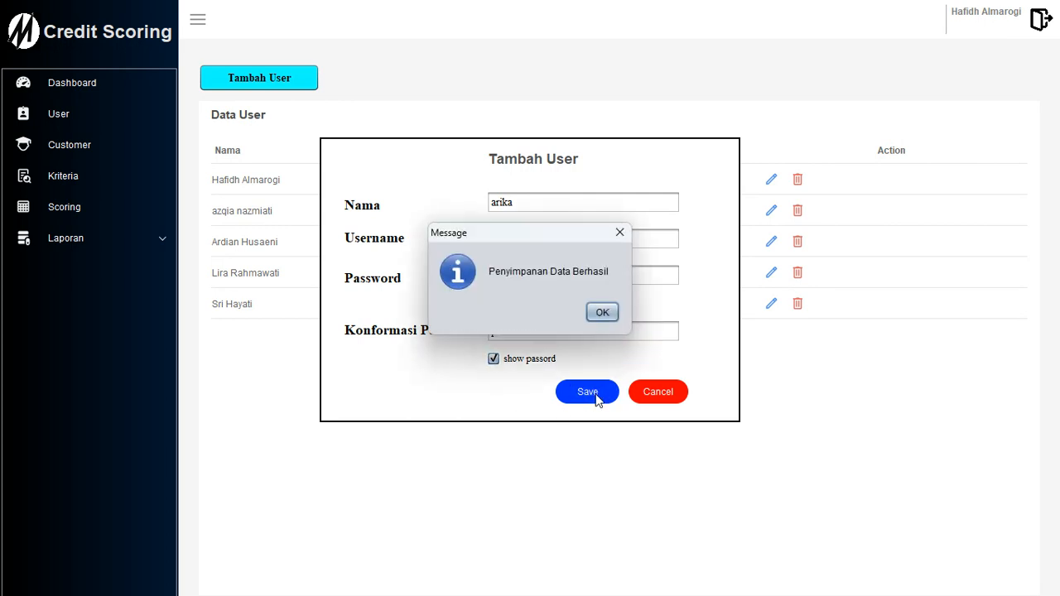
{"action": "left_click", "coordinate": [602, 311]}
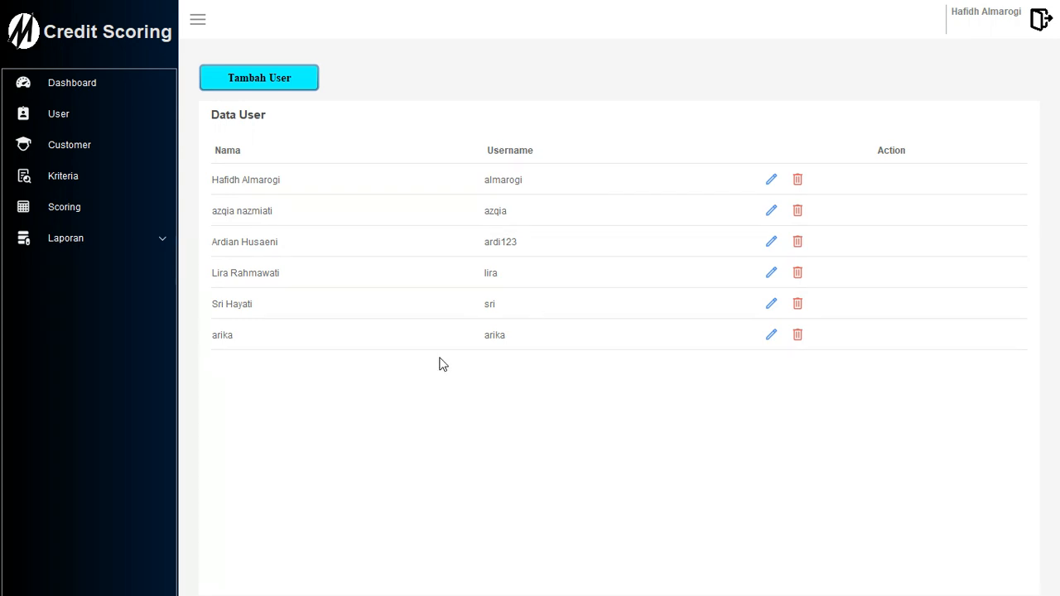
Extend the newly added user's name with a surname and save the change.
{"action": "left_click", "coordinate": [771, 337]}
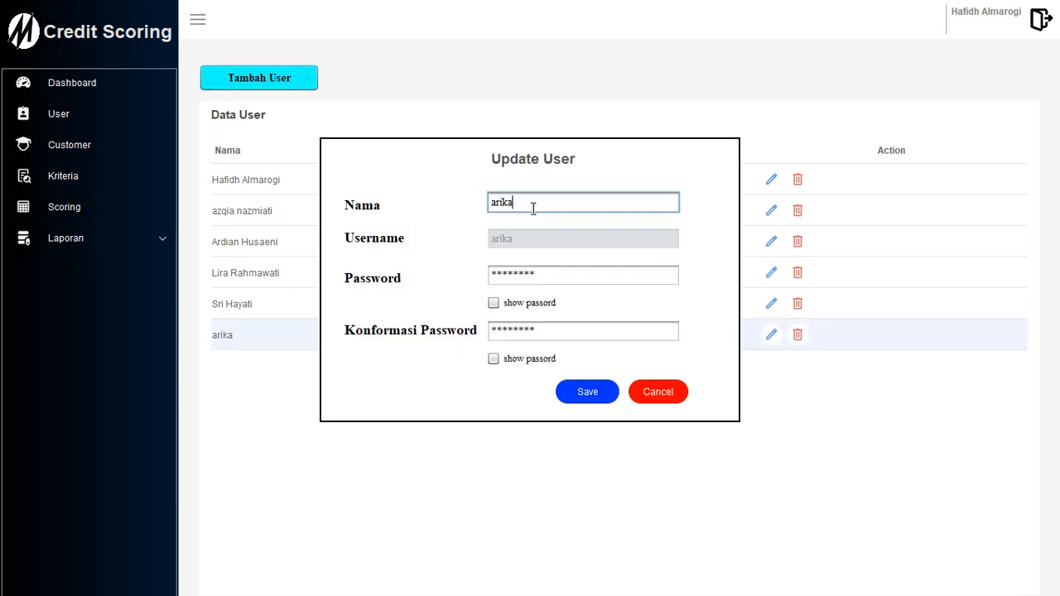
{"action": "type", "text": "fat"}
{"action": "left_click", "coordinate": [588, 390]}
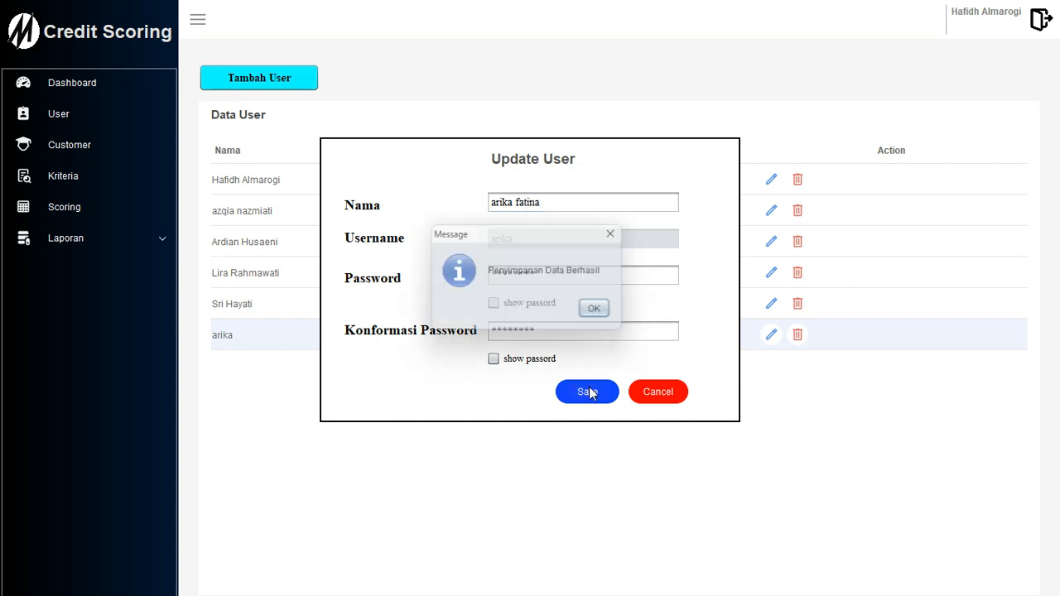
{"action": "left_click", "coordinate": [602, 311]}
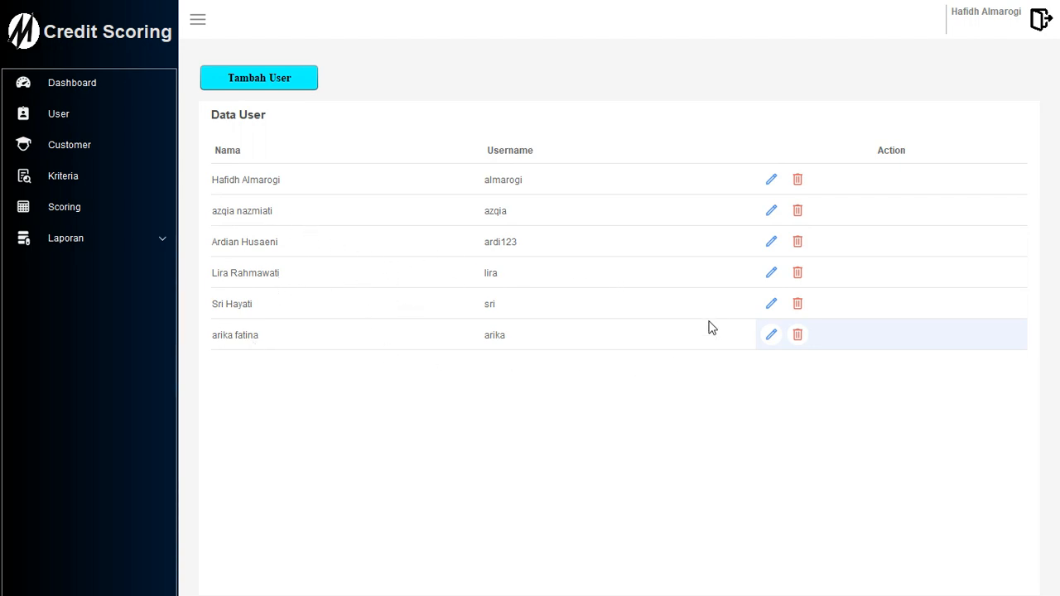
Delete the user in the fifth row of the Data User list.
{"action": "left_click", "coordinate": [799, 306]}
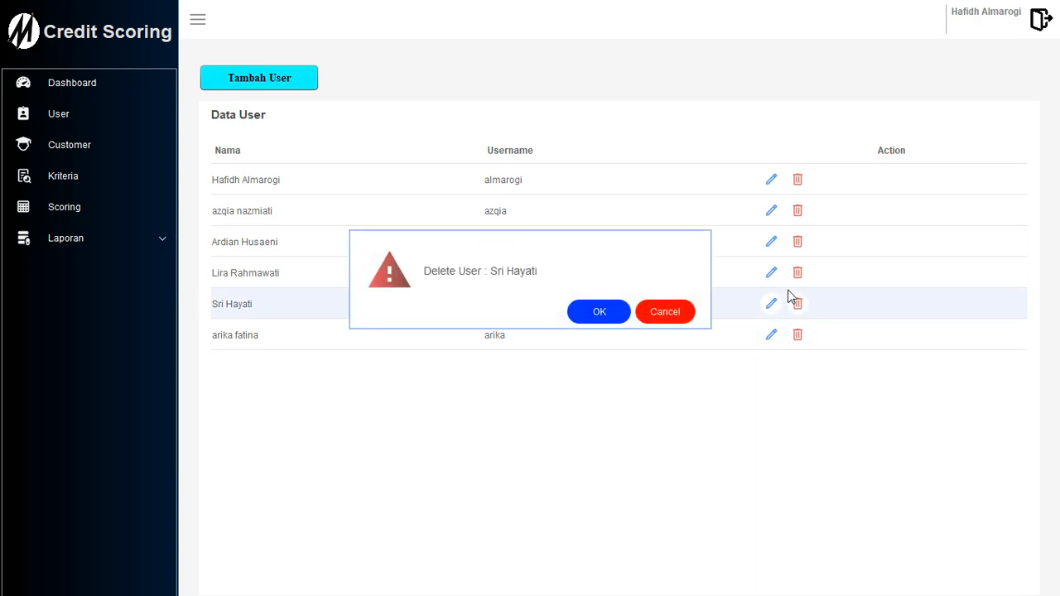
{"action": "left_click", "coordinate": [599, 312]}
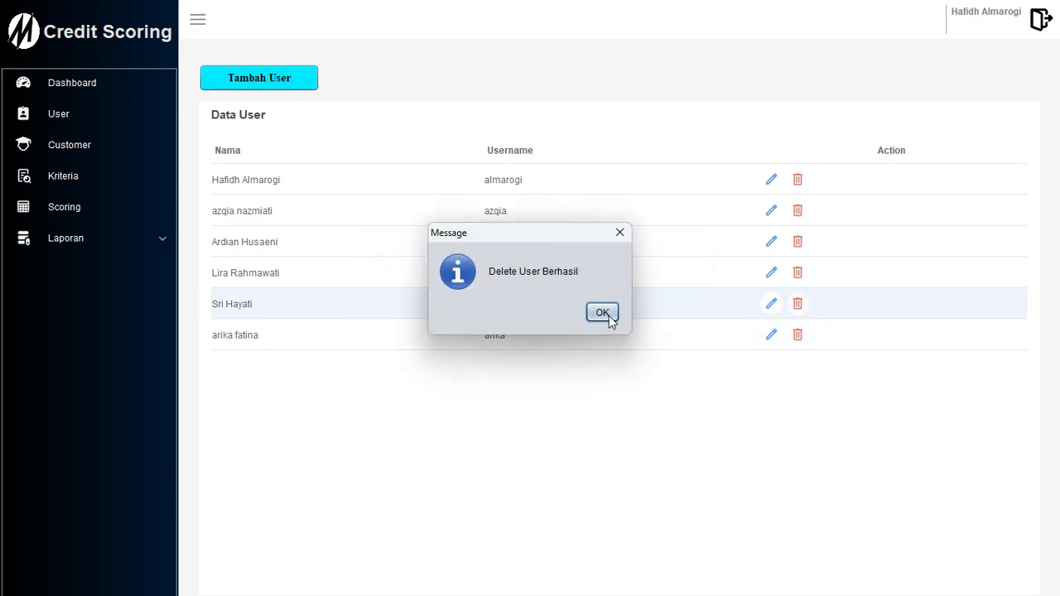
{"action": "left_click", "coordinate": [606, 313]}
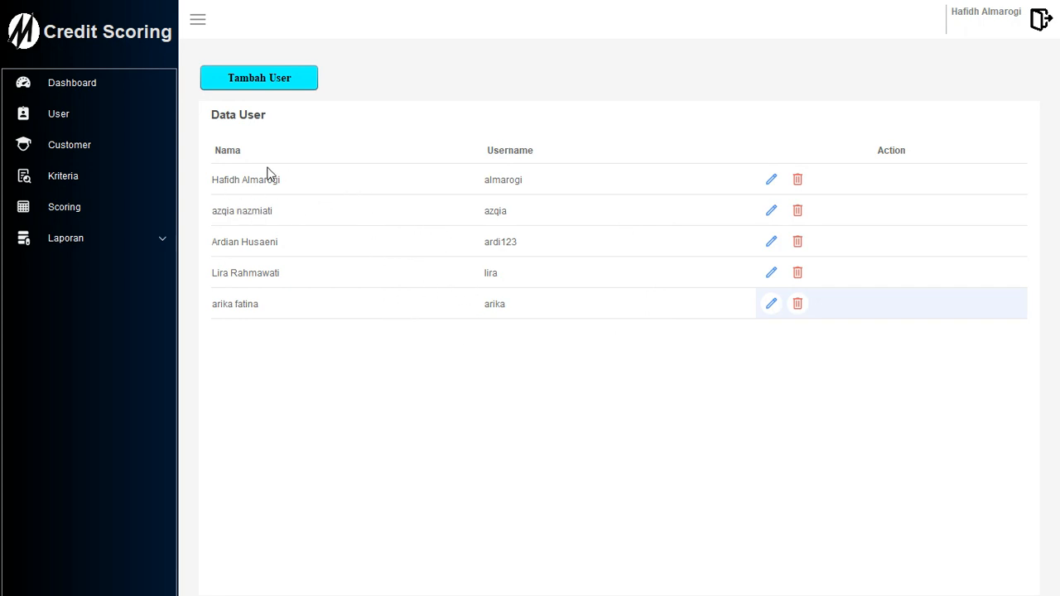
Go to the Customer page and open the Tambah Customer form.
{"action": "left_click", "coordinate": [71, 150]}
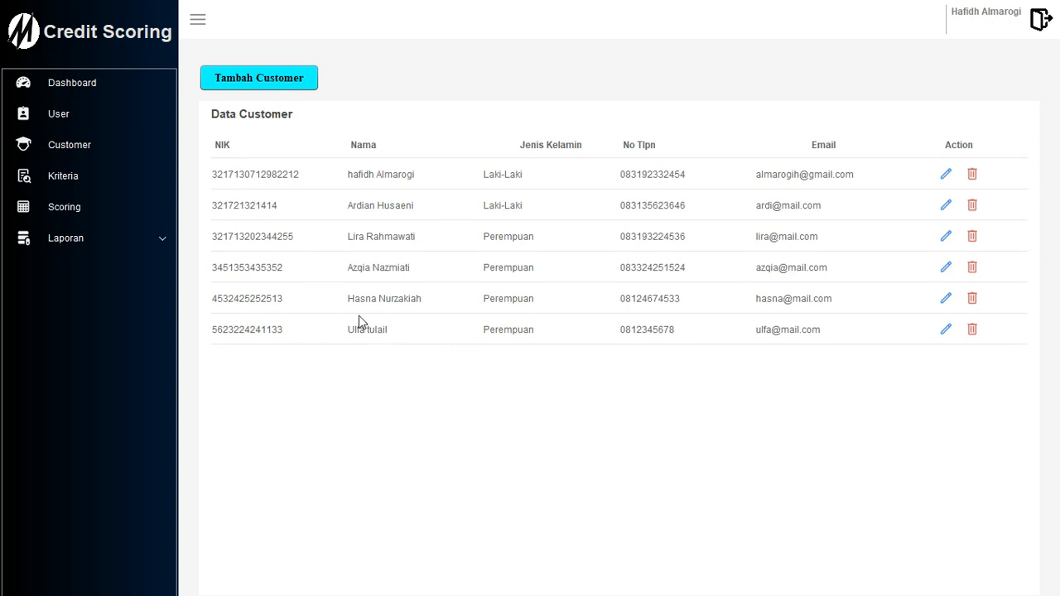
{"action": "left_click", "coordinate": [277, 86]}
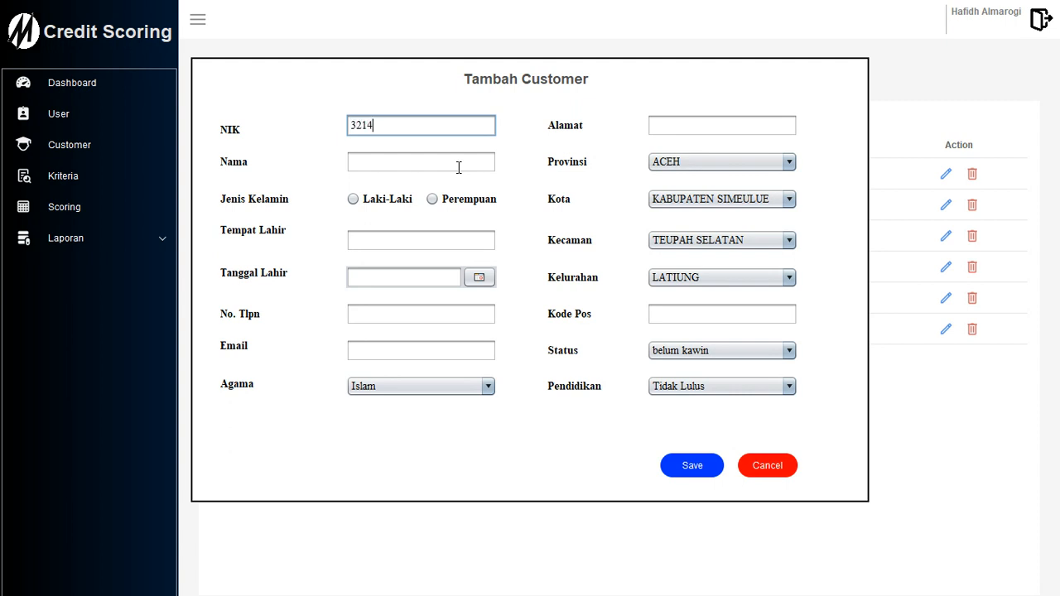
Finish the NIK, enter the customer's name, choose Perempuan gender and birthplace Ciamis.
{"action": "left_click", "coordinate": [385, 164]}
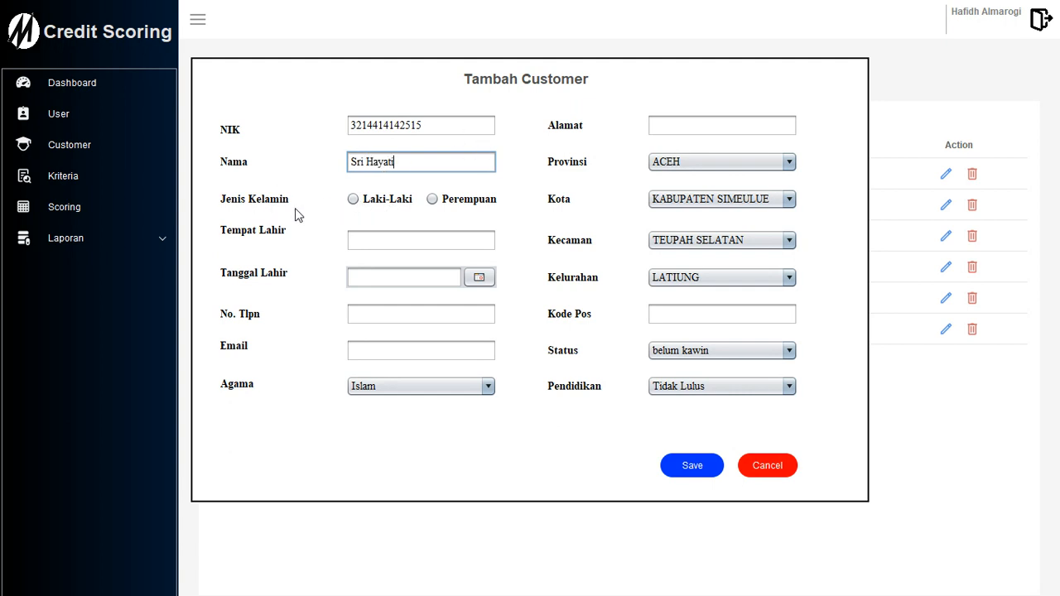
{"action": "left_click", "coordinate": [432, 201]}
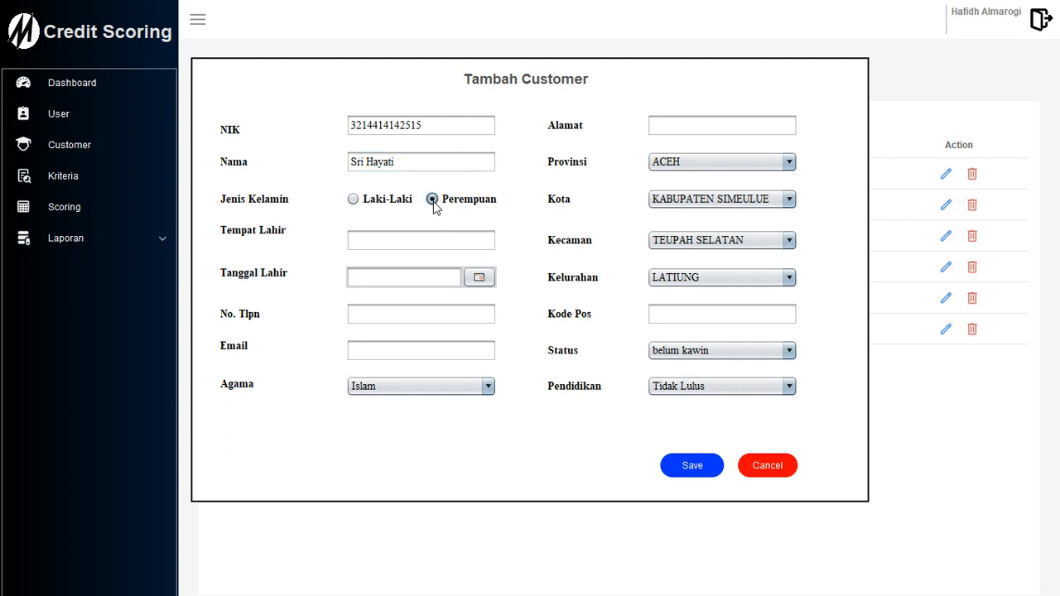
{"action": "left_click", "coordinate": [412, 236]}
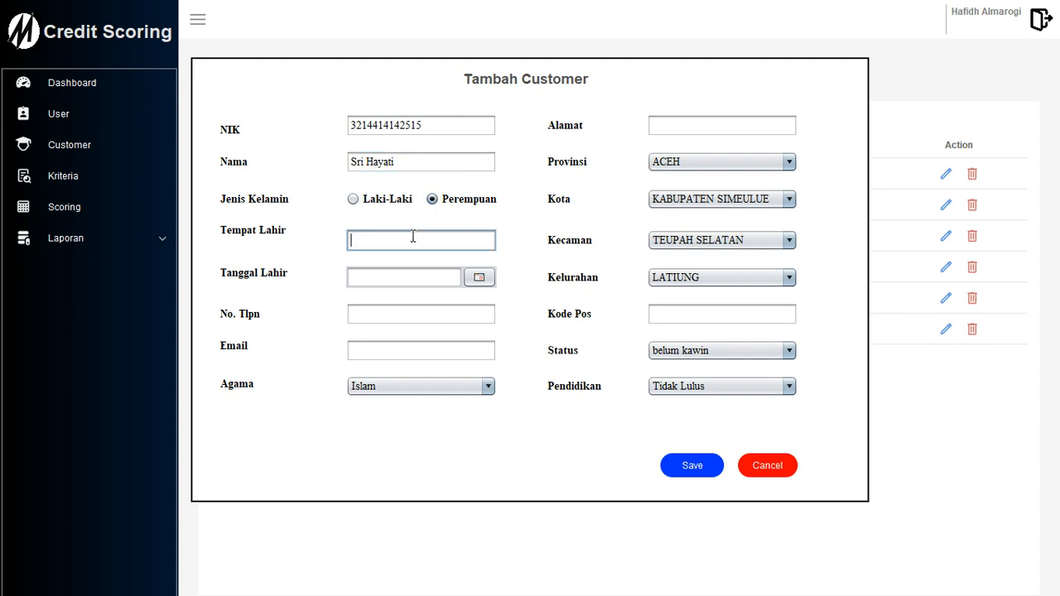
{"action": "type", "text": "Ciamis"}
Set the birth date to 25 May 1999 in the calendar picker.
{"action": "left_click", "coordinate": [480, 279]}
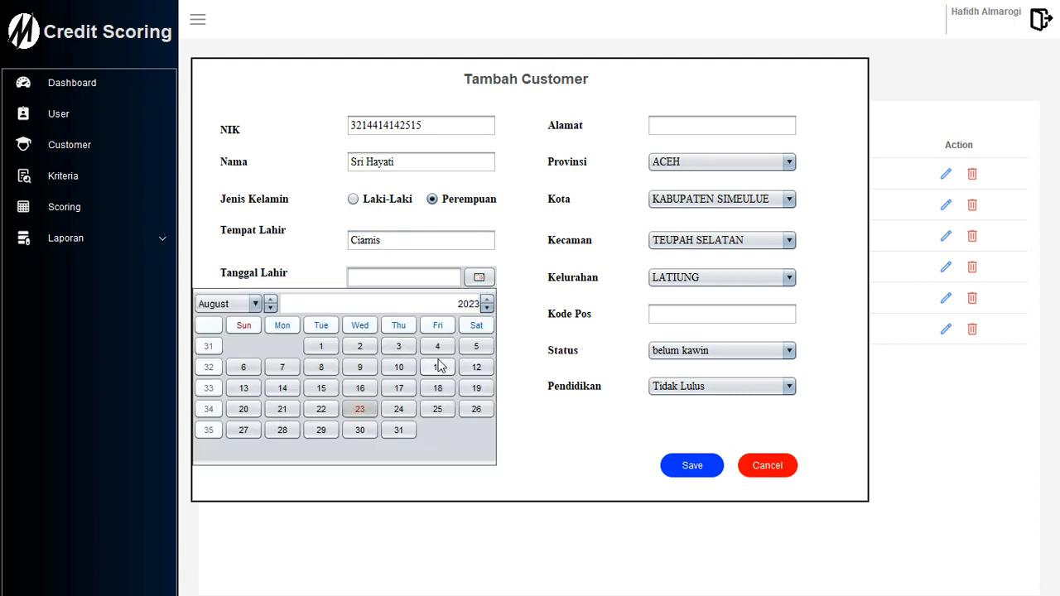
{"action": "left_click", "coordinate": [394, 387]}
{"action": "left_click", "coordinate": [484, 280]}
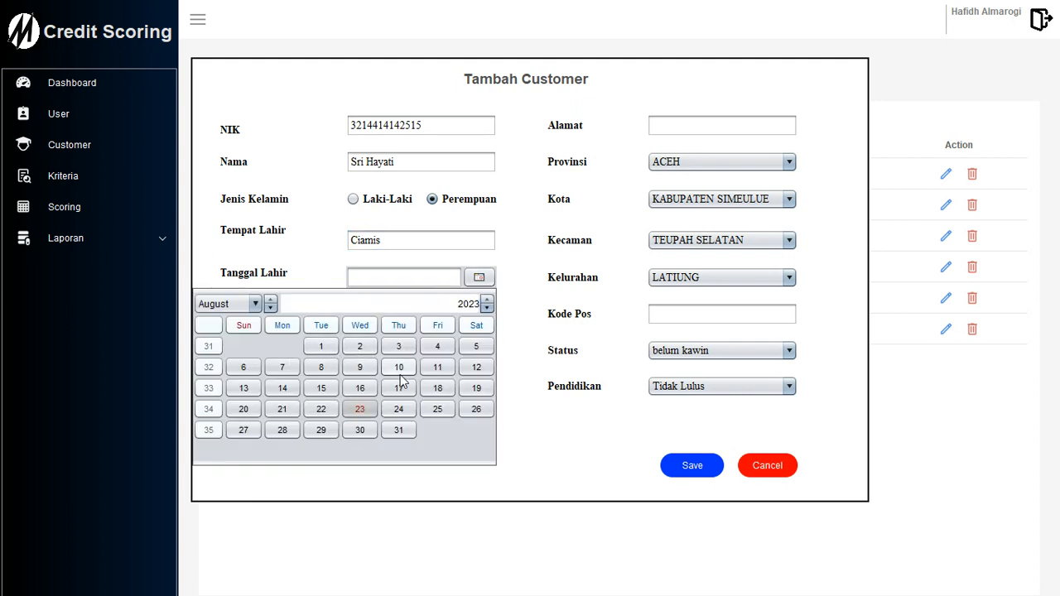
{"action": "left_click", "coordinate": [487, 308]}
{"action": "left_click", "coordinate": [487, 308]}
{"action": "left_click", "coordinate": [487, 308]}
{"action": "left_click", "coordinate": [487, 308]}
{"action": "left_click", "coordinate": [487, 308]}
{"action": "left_click", "coordinate": [487, 308]}
{"action": "left_click", "coordinate": [486, 308]}
{"action": "left_click", "coordinate": [487, 308]}
{"action": "left_click", "coordinate": [486, 308]}
{"action": "left_click", "coordinate": [487, 308]}
{"action": "left_click", "coordinate": [487, 308]}
{"action": "left_click", "coordinate": [487, 308]}
{"action": "triple_click", "coordinate": [487, 308]}
{"action": "triple_click", "coordinate": [487, 308]}
{"action": "double_click", "coordinate": [487, 308]}
{"action": "double_click", "coordinate": [487, 308]}
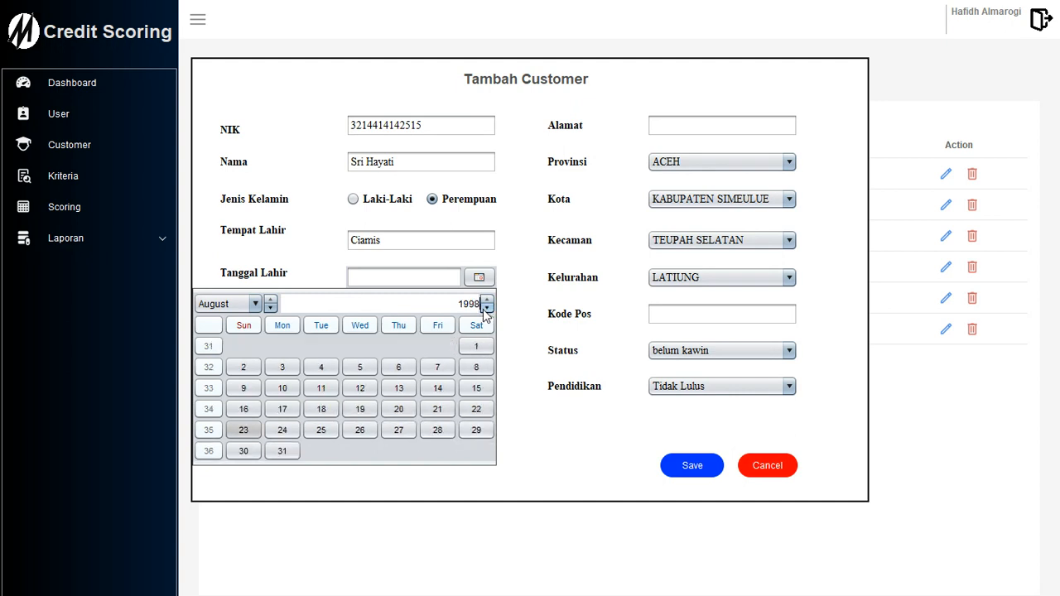
{"action": "left_click", "coordinate": [487, 300]}
{"action": "left_click", "coordinate": [255, 305]}
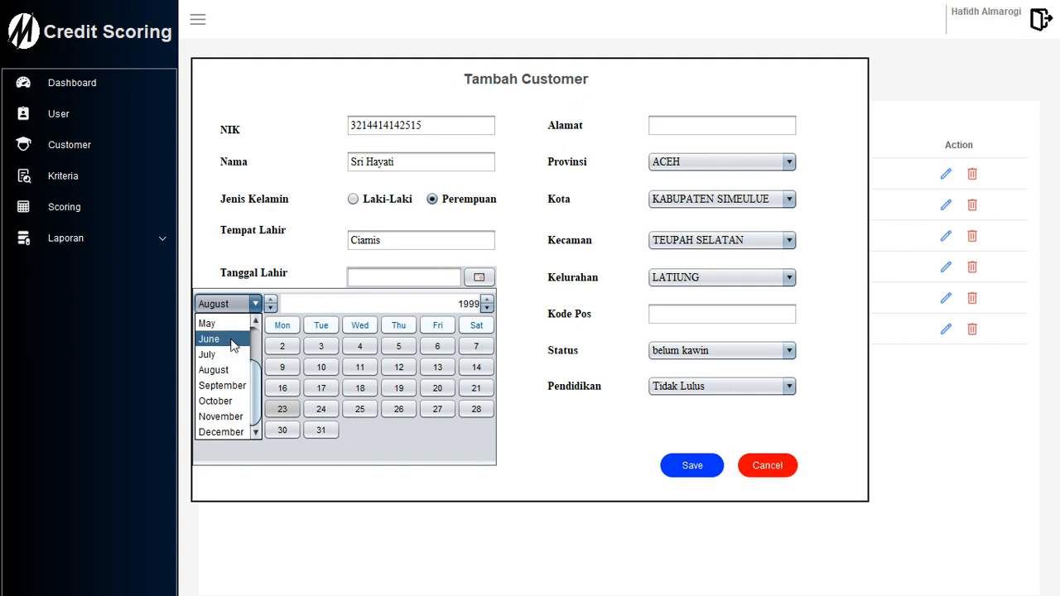
{"action": "scroll", "coordinate": [232, 345], "scroll_direction": "up", "scroll_amount": 1}
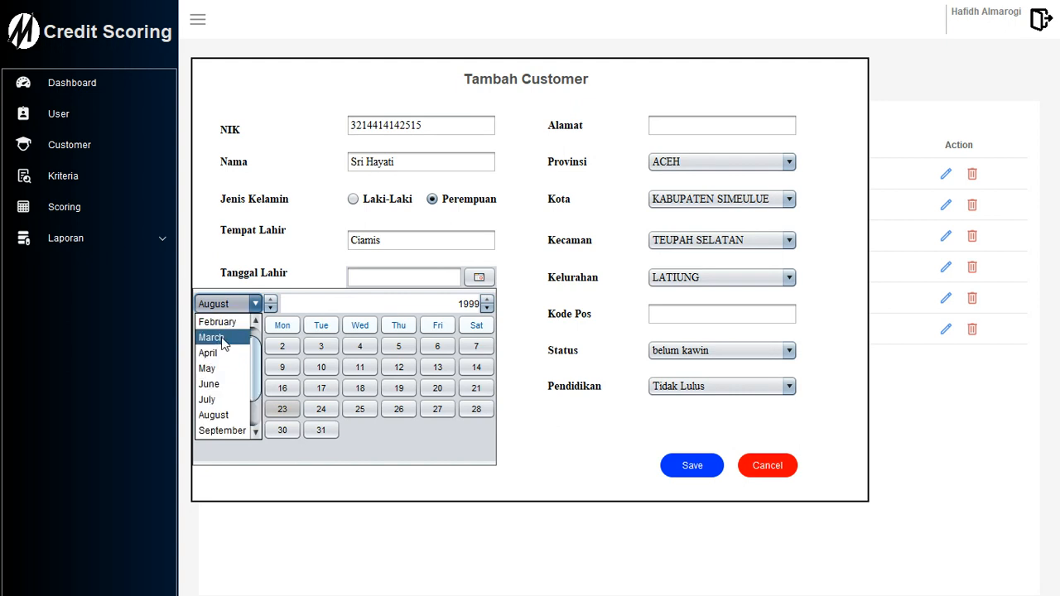
{"action": "left_click", "coordinate": [236, 374]}
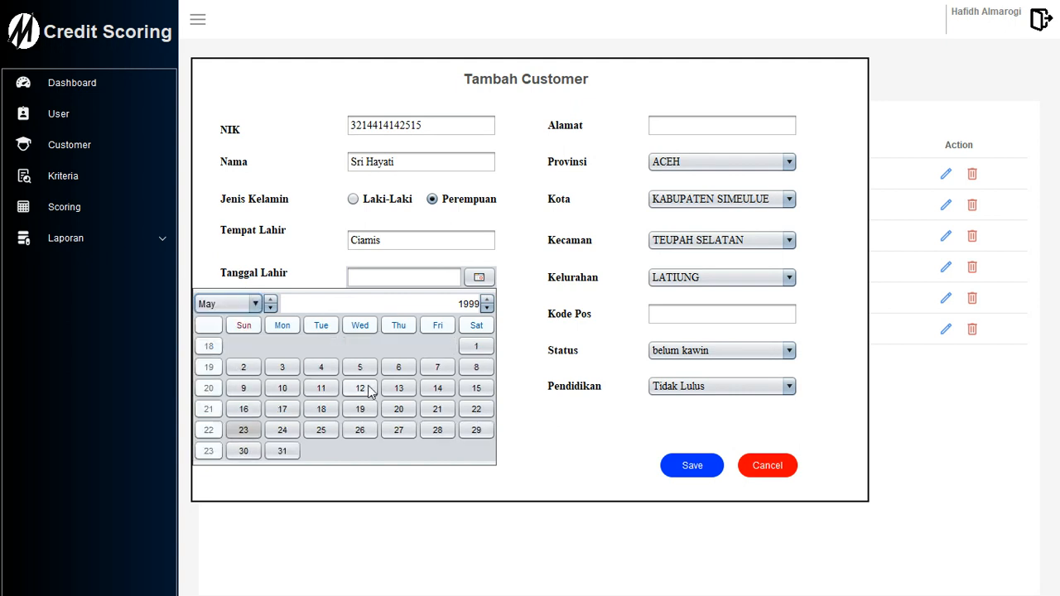
{"action": "left_click", "coordinate": [323, 429]}
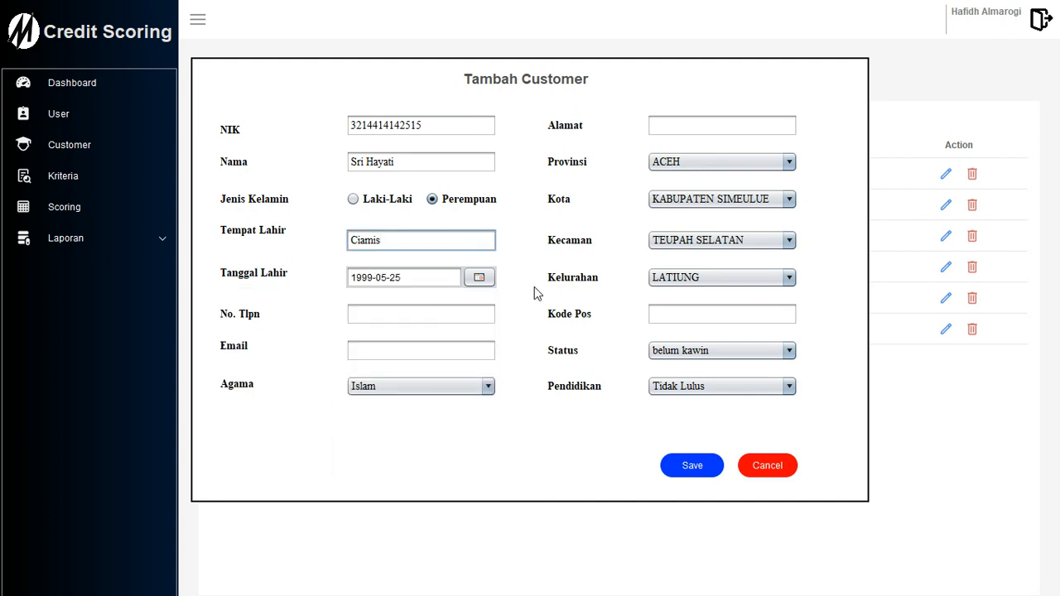
Enter the customer's phone number and e-mail, keeping Islam as the religion.
{"action": "left_click", "coordinate": [413, 318]}
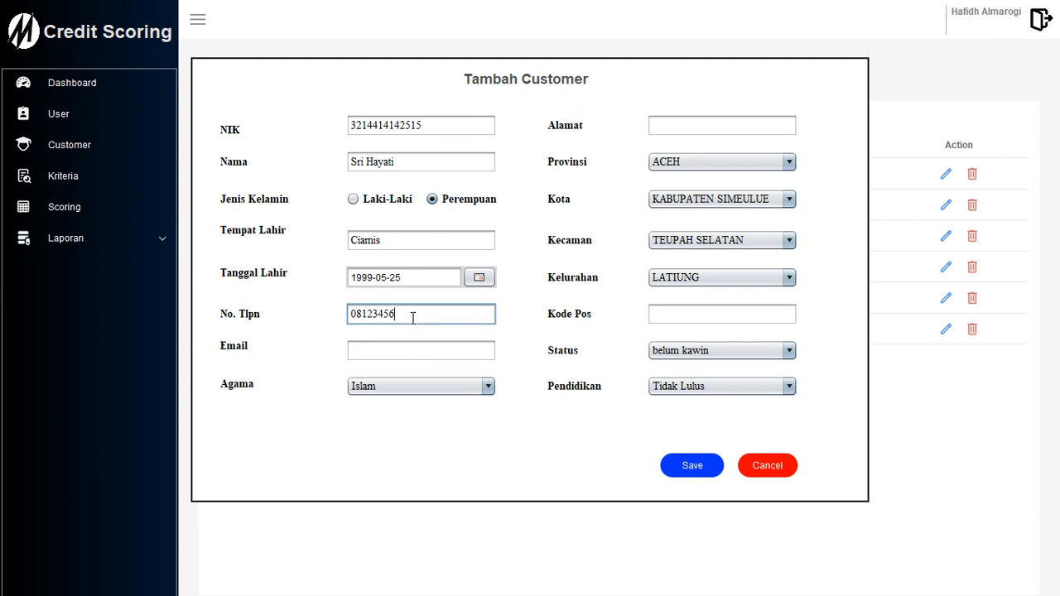
{"action": "left_click", "coordinate": [394, 350]}
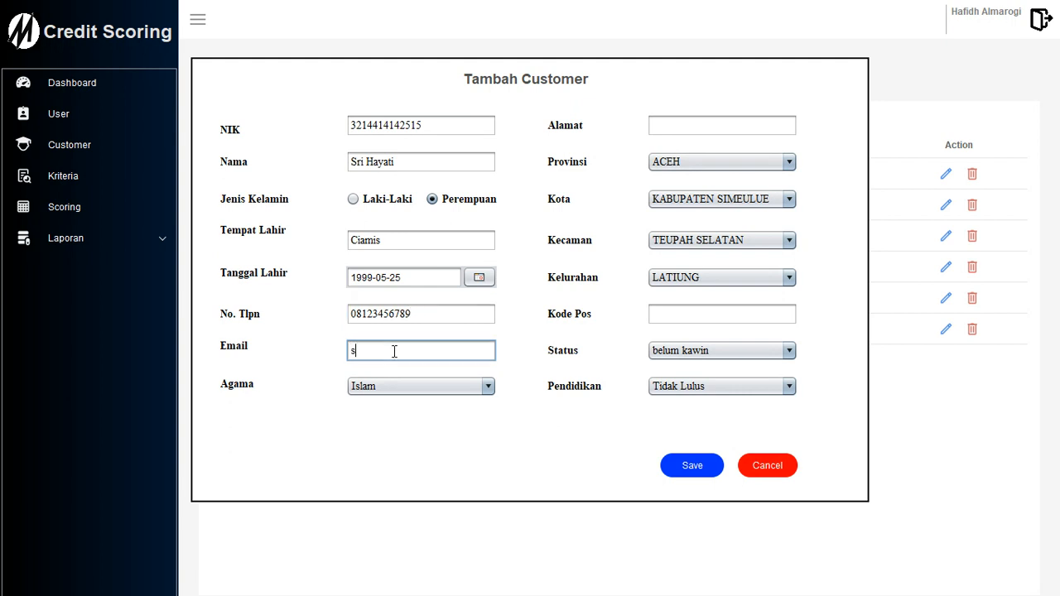
{"action": "left_click", "coordinate": [421, 386]}
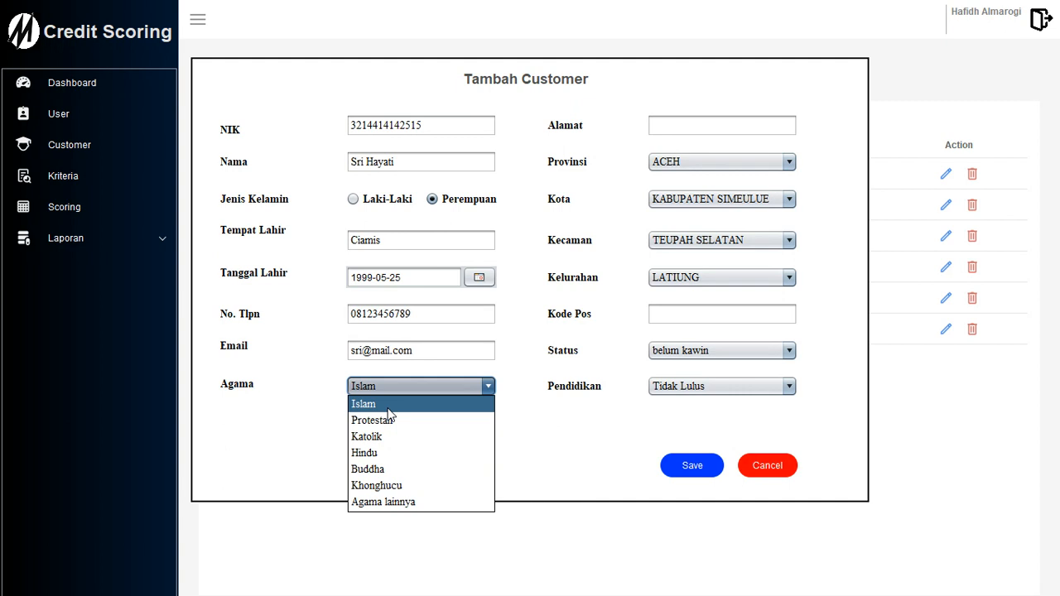
{"action": "left_click", "coordinate": [387, 408]}
Fill in the street address, province, city, district, sub-district and postal code.
{"action": "left_click", "coordinate": [692, 127]}
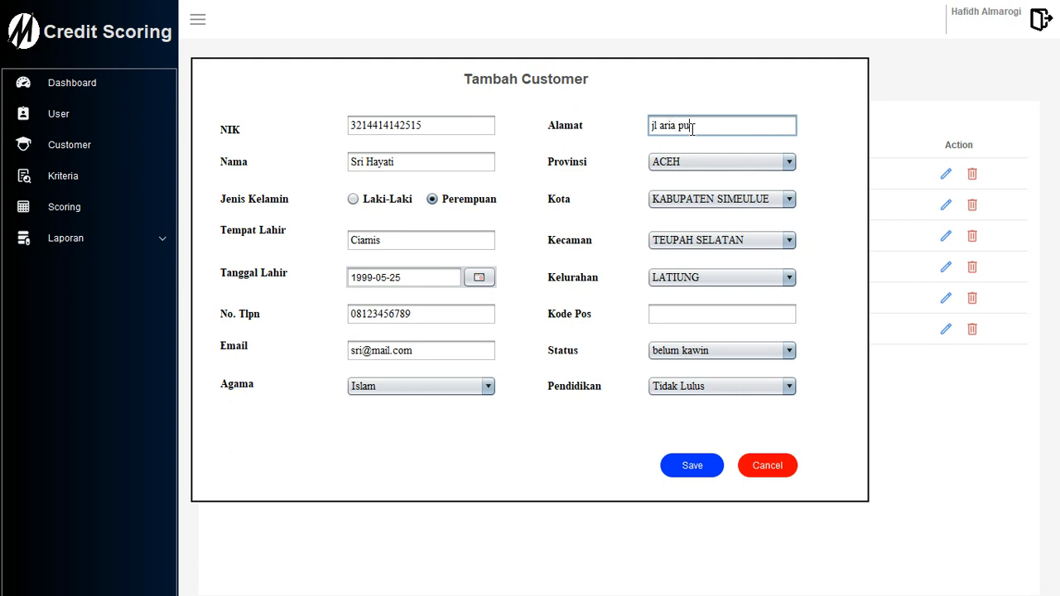
{"action": "left_click", "coordinate": [719, 163]}
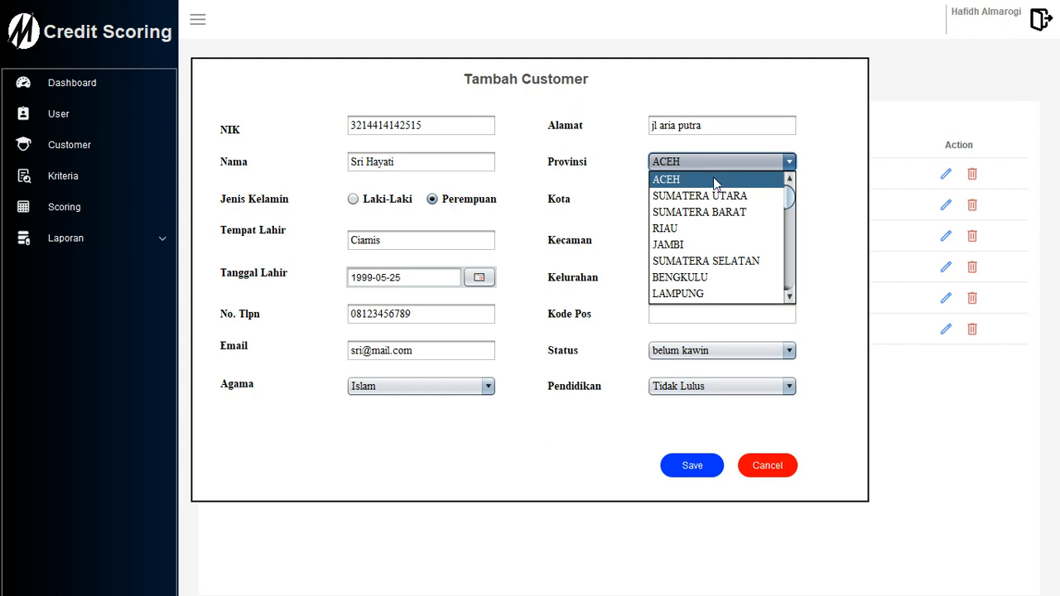
{"action": "scroll", "coordinate": [717, 184], "scroll_direction": "down", "scroll_amount": 7}
{"action": "scroll", "coordinate": [711, 199], "scroll_direction": "up", "scroll_amount": 3}
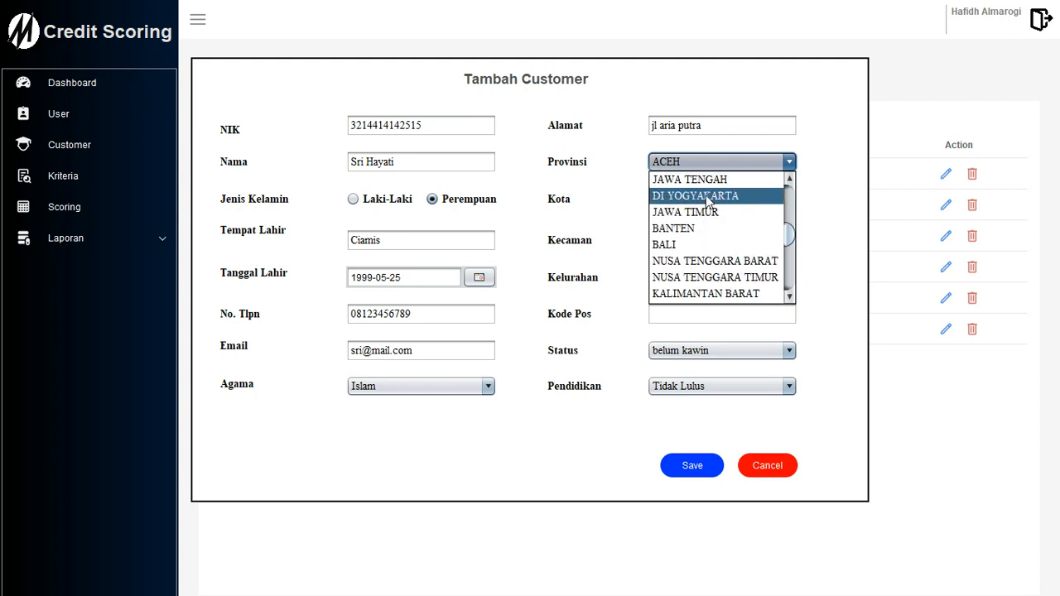
{"action": "left_click", "coordinate": [715, 230]}
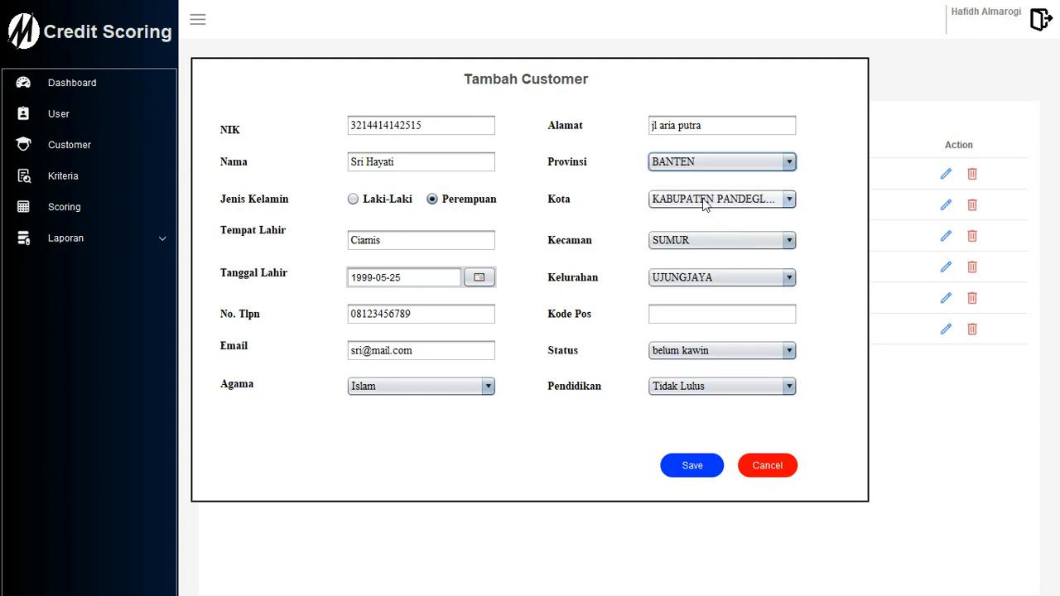
{"action": "left_click", "coordinate": [714, 200]}
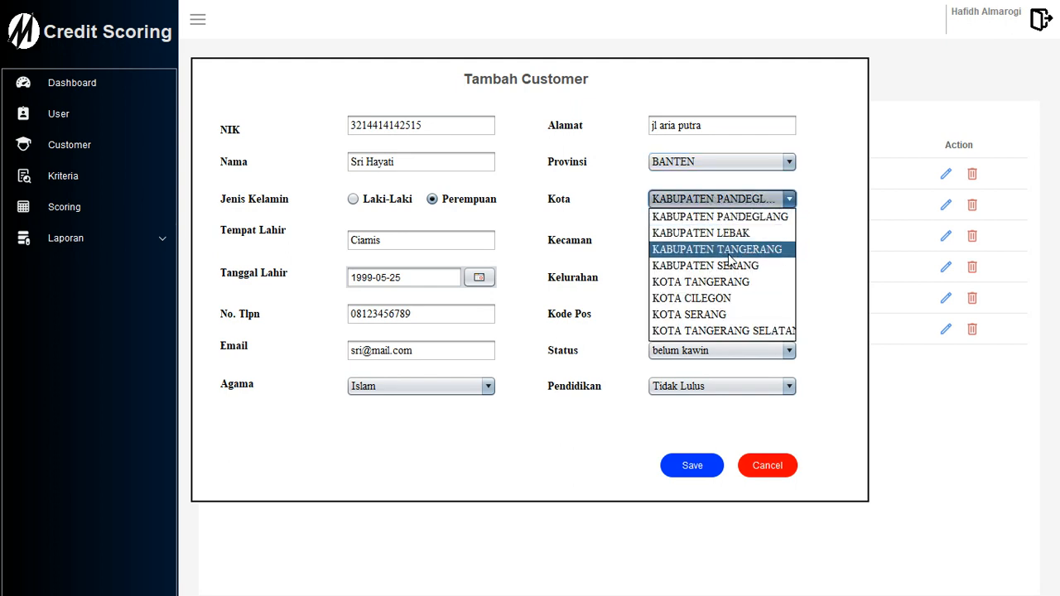
{"action": "left_click", "coordinate": [758, 330]}
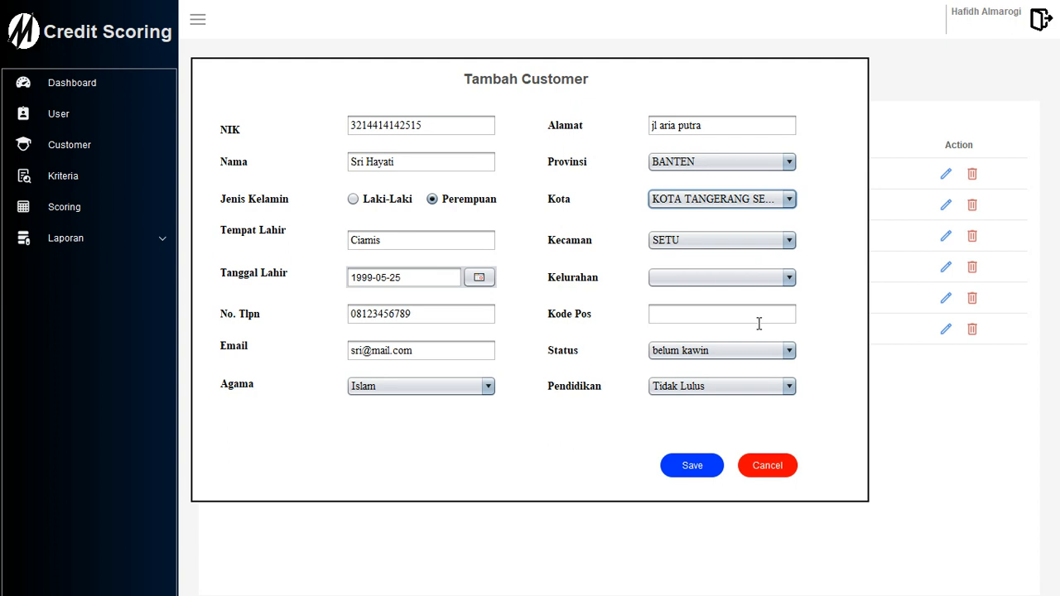
{"action": "left_click", "coordinate": [708, 239]}
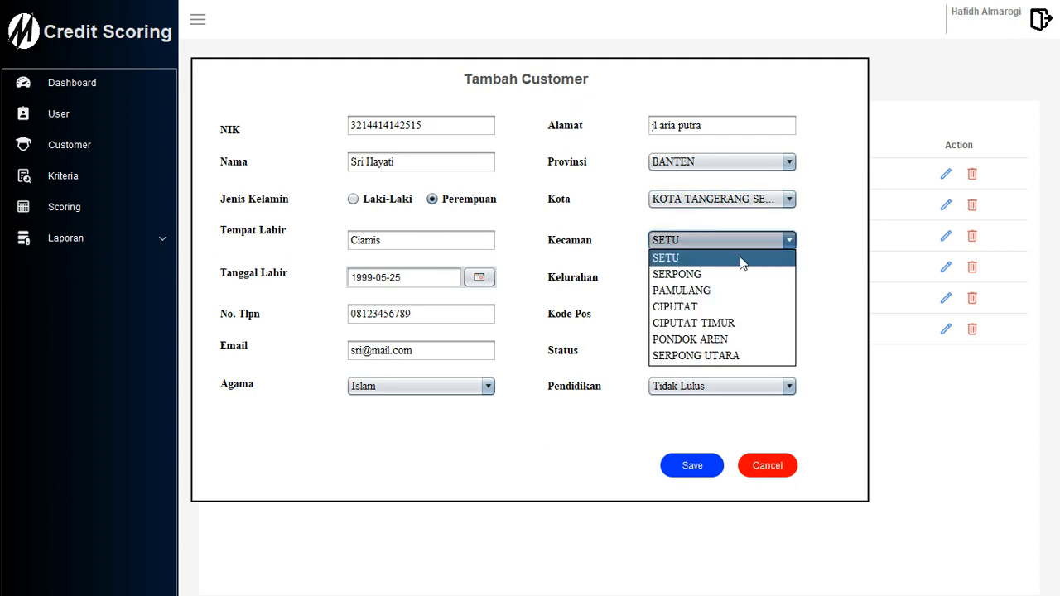
{"action": "left_click", "coordinate": [700, 307]}
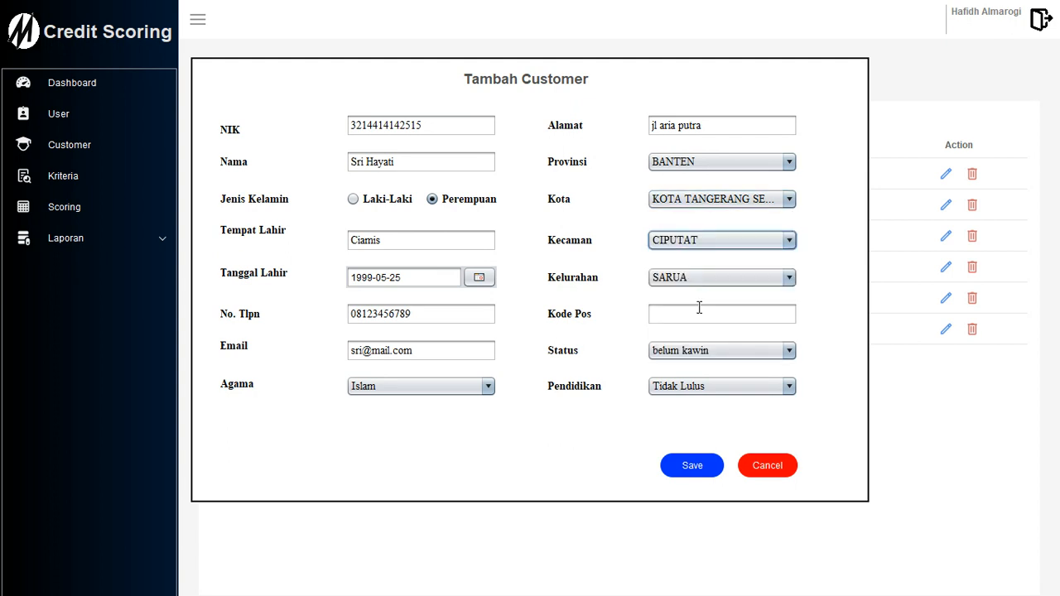
{"action": "left_click", "coordinate": [713, 279]}
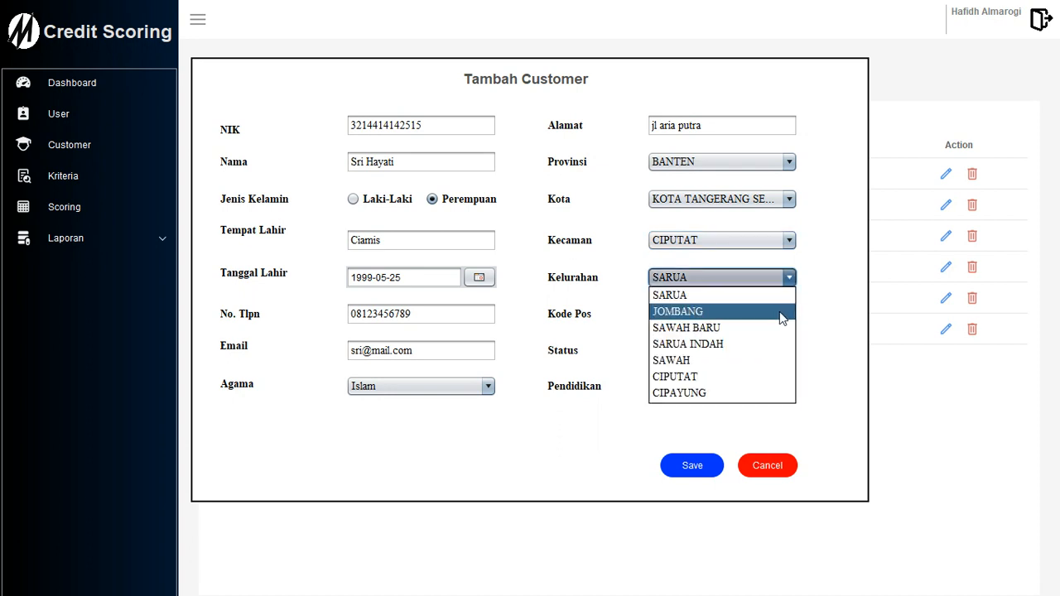
{"action": "left_click", "coordinate": [716, 346]}
{"action": "left_click", "coordinate": [692, 314]}
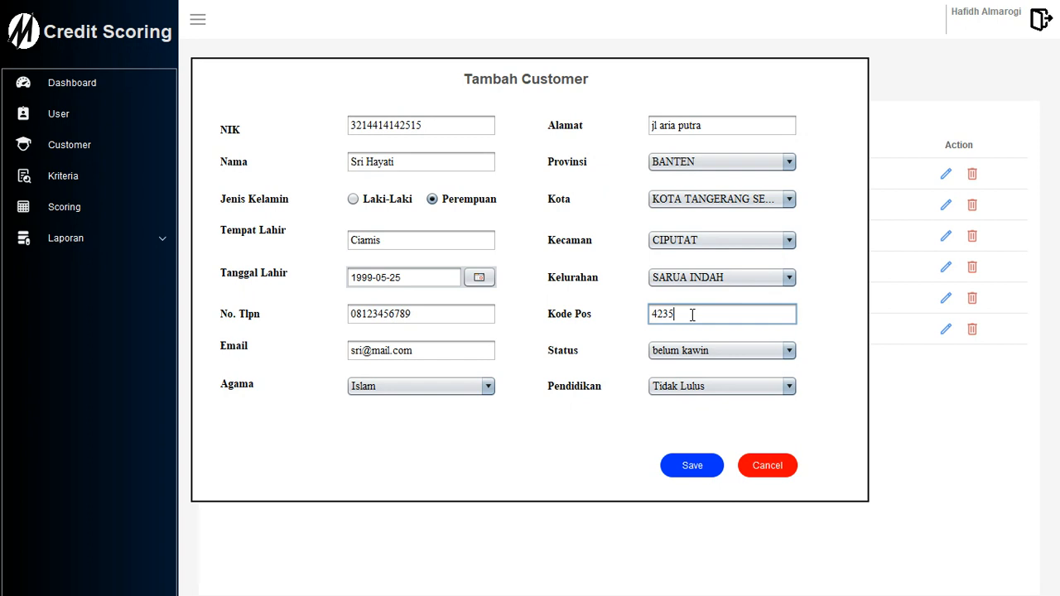
Set marital status to belum kawin and education to Sarjana/S1, then save the customer.
{"action": "left_click", "coordinate": [679, 357]}
{"action": "left_click", "coordinate": [680, 385]}
{"action": "left_click", "coordinate": [690, 348]}
{"action": "left_click", "coordinate": [684, 368]}
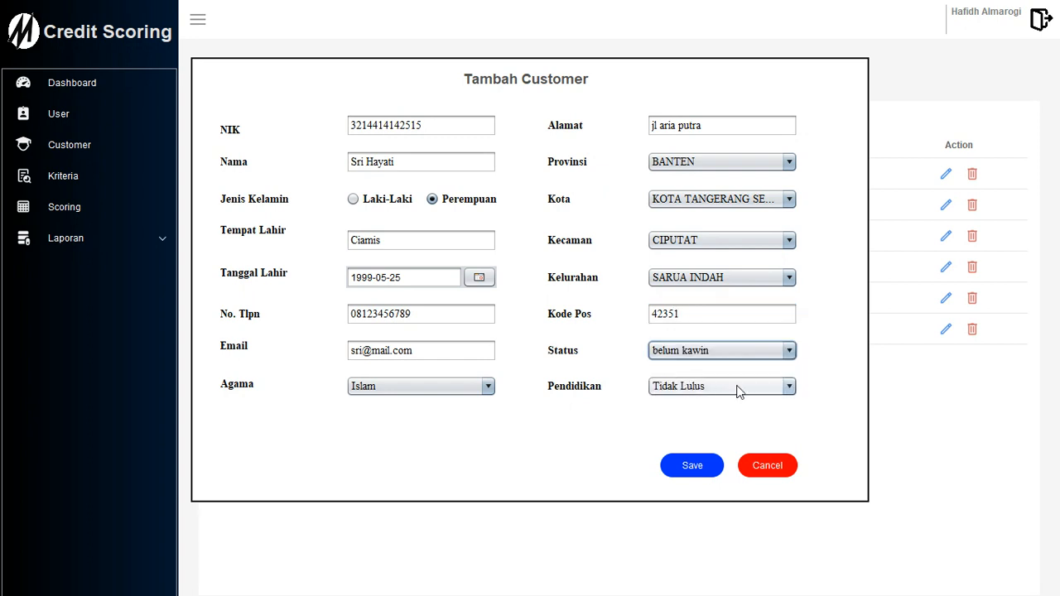
{"action": "left_click", "coordinate": [714, 390]}
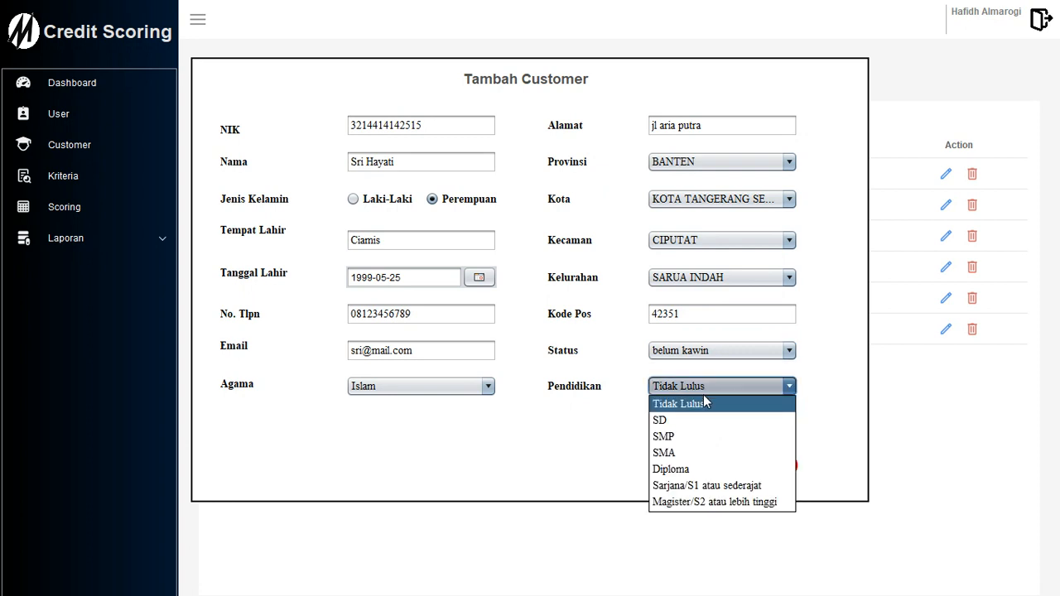
{"action": "left_click", "coordinate": [706, 487]}
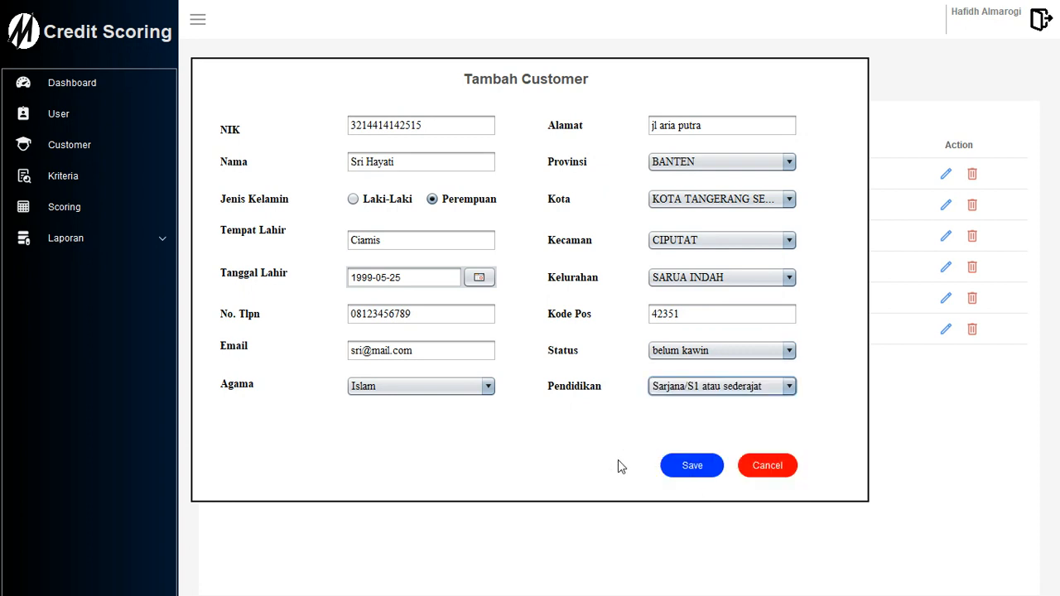
{"action": "left_click", "coordinate": [687, 469]}
{"action": "left_click", "coordinate": [603, 314]}
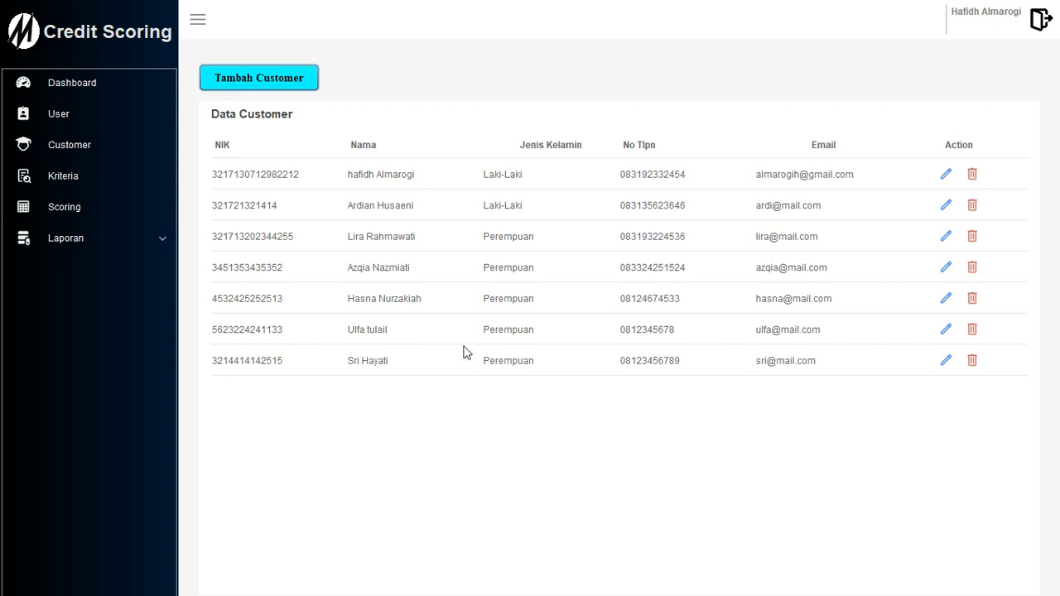
{"action": "left_click", "coordinate": [946, 332]}
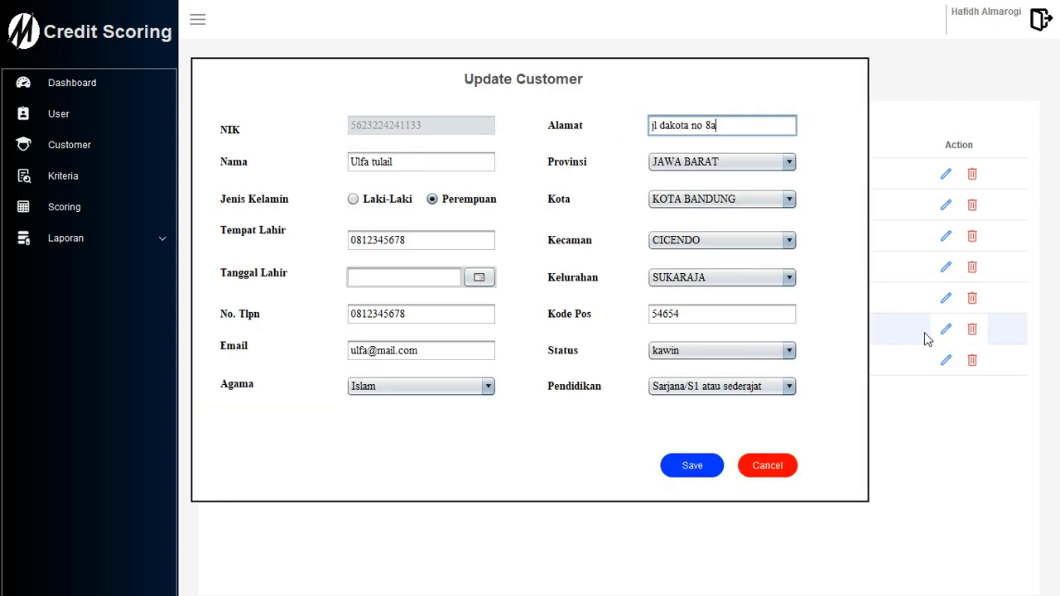
{"action": "left_click", "coordinate": [406, 164]}
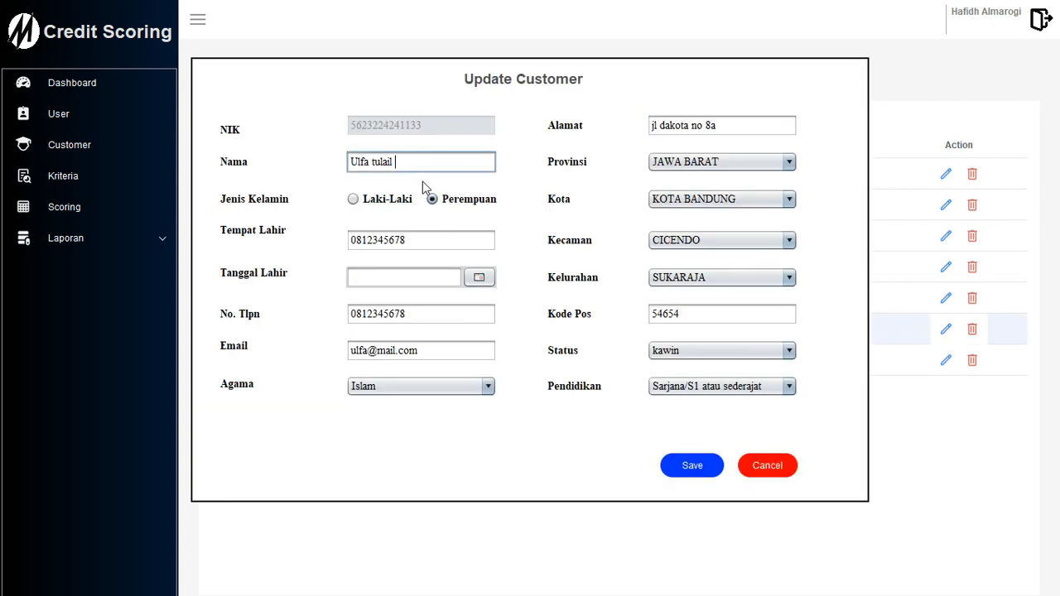
{"action": "key", "text": "BackSpace"}
{"action": "key", "text": "BackSpace"}
{"action": "key", "text": "BackSpace"}
{"action": "key", "text": "BackSpace"}
{"action": "key", "text": "BackSpace"}
{"action": "key", "text": "BackSpace"}
{"action": "key", "text": "BackSpace"}
{"action": "left_click", "coordinate": [478, 277]}
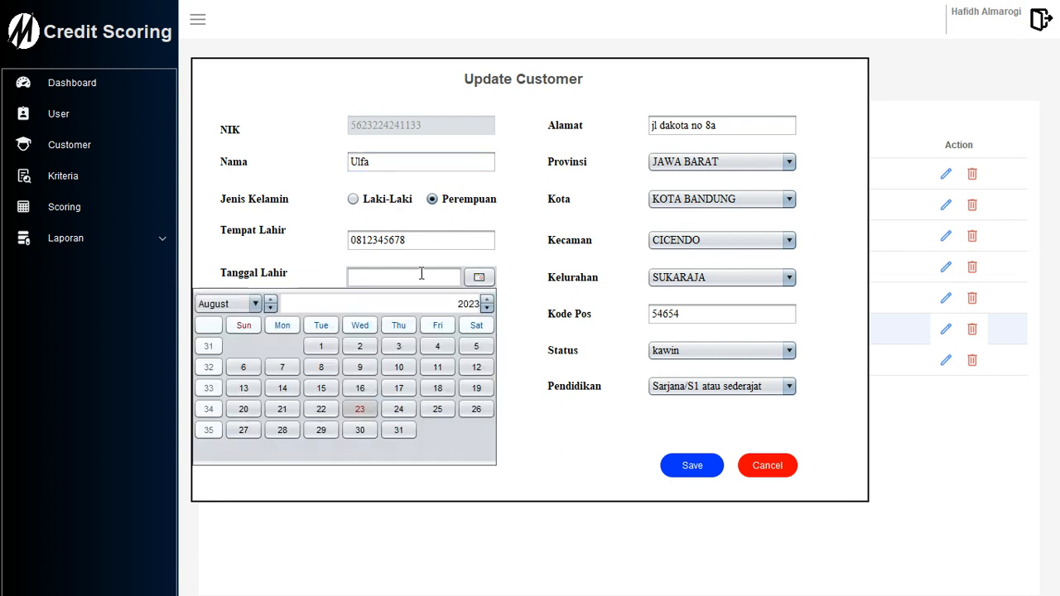
{"action": "left_click", "coordinate": [478, 278]}
{"action": "left_click_drag", "start_coordinate": [486, 308], "coordinate": [485, 313]}
{"action": "left_click", "coordinate": [438, 346]}
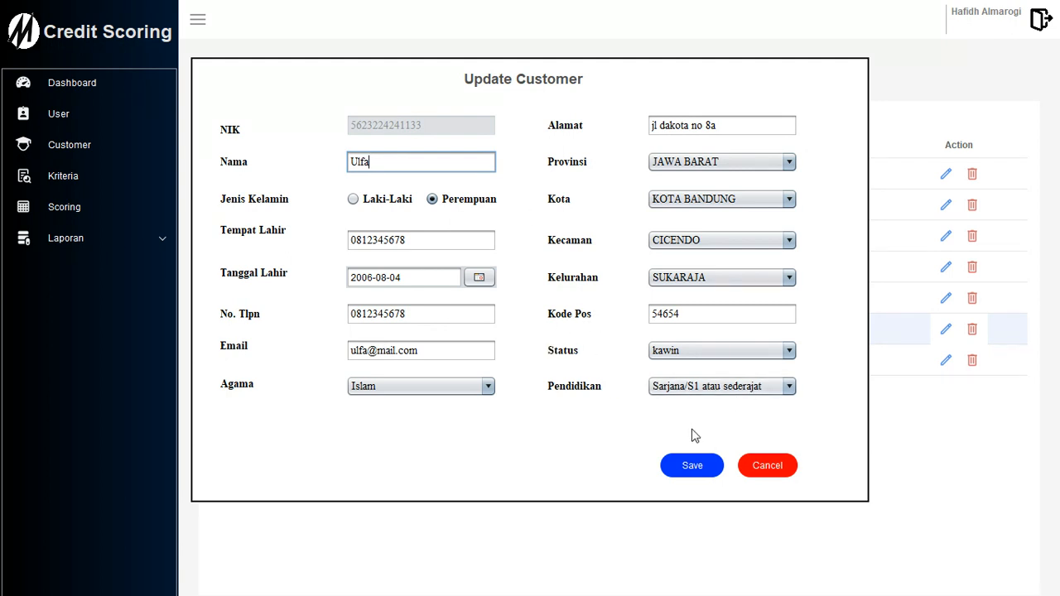
{"action": "left_click", "coordinate": [696, 465]}
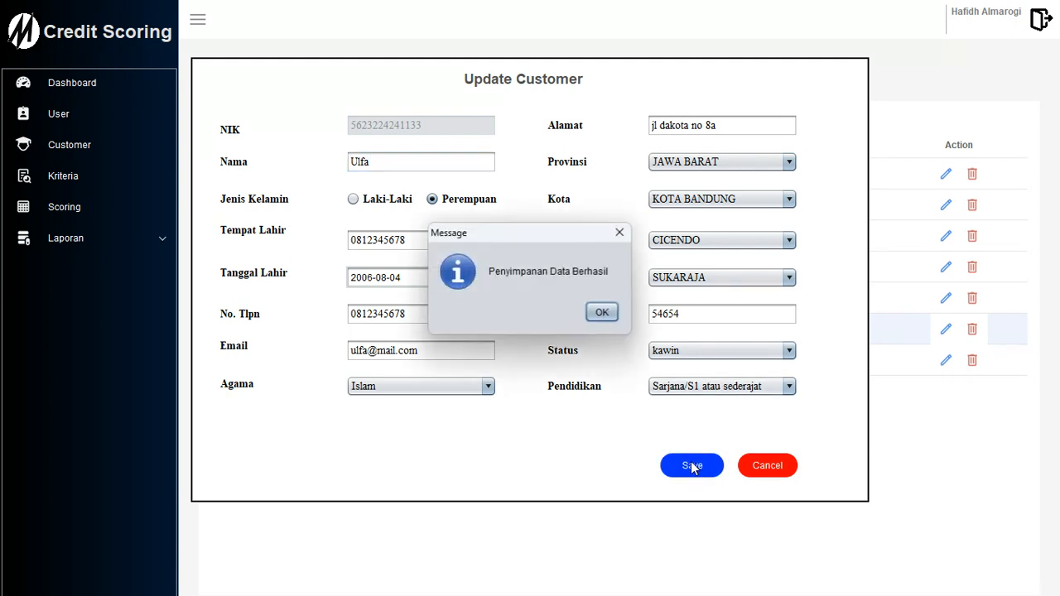
{"action": "left_click", "coordinate": [602, 313]}
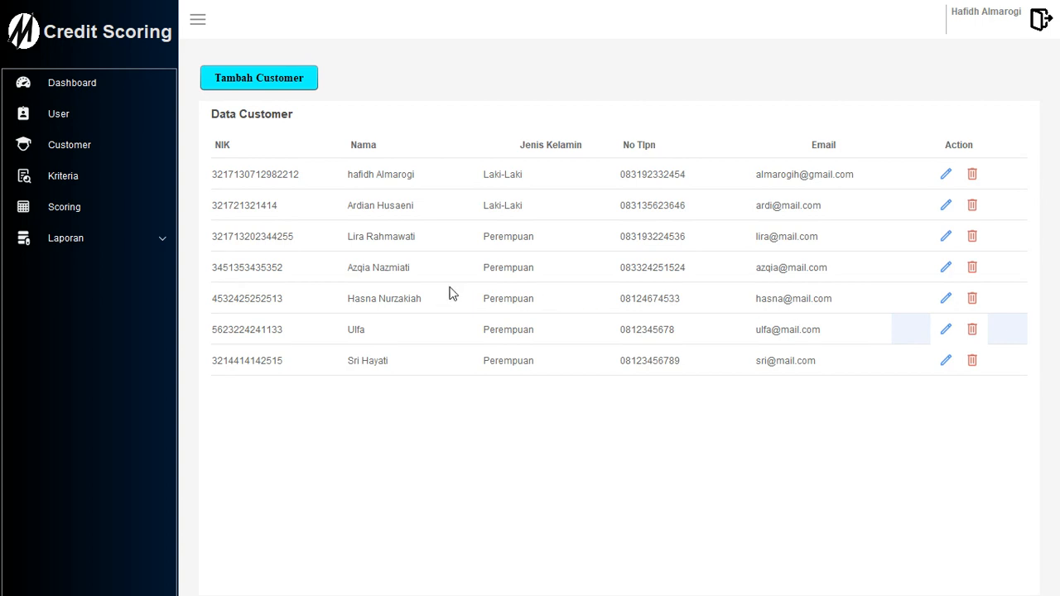
Delete the sixth customer, then open the Data Kriteria list of criteria.
{"action": "left_click", "coordinate": [971, 329]}
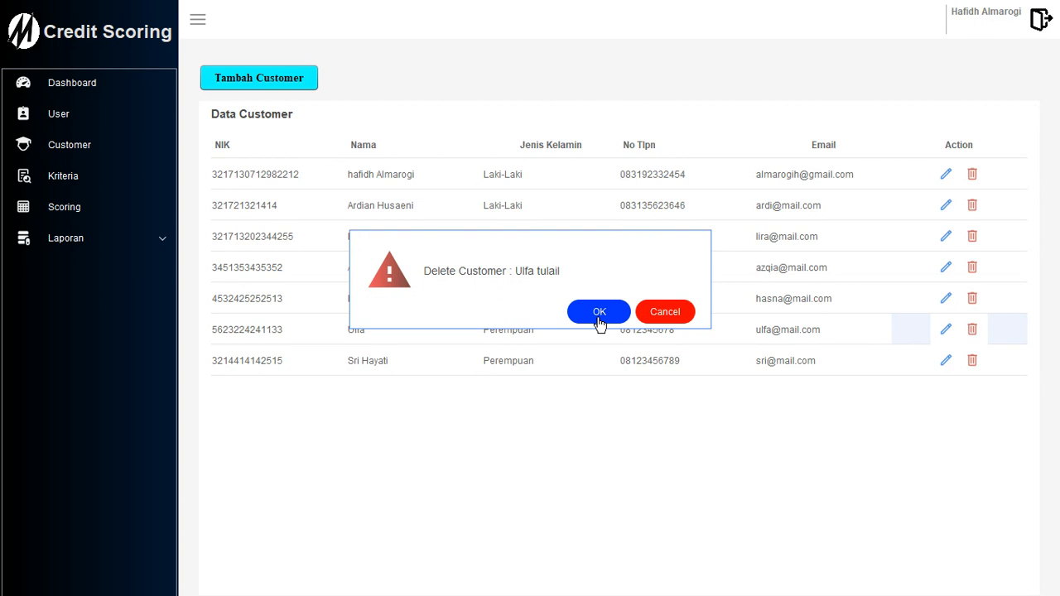
{"action": "left_click", "coordinate": [599, 315]}
{"action": "left_click", "coordinate": [603, 315]}
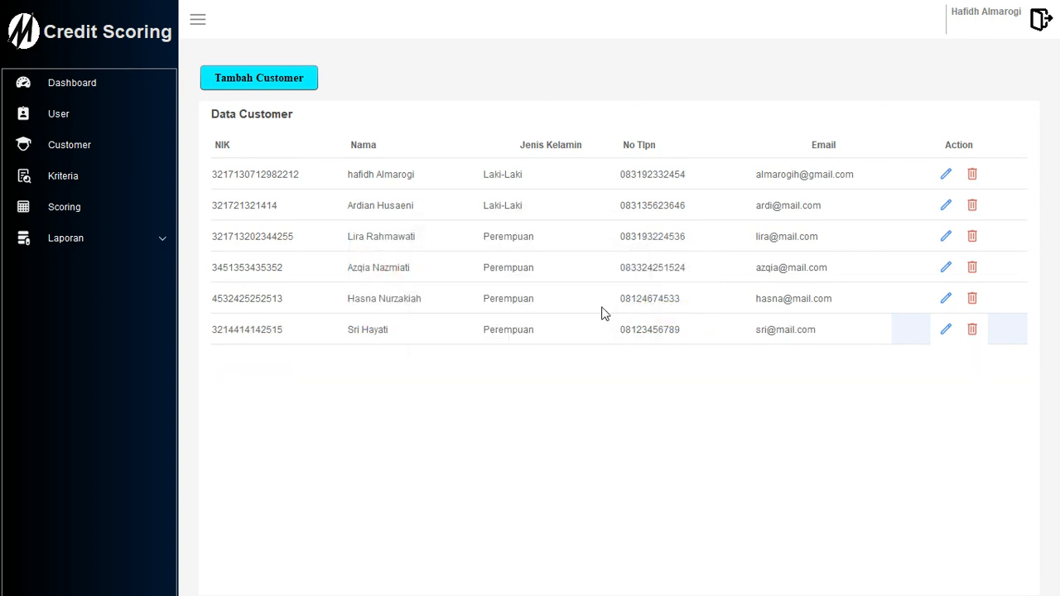
{"action": "left_click", "coordinate": [83, 172]}
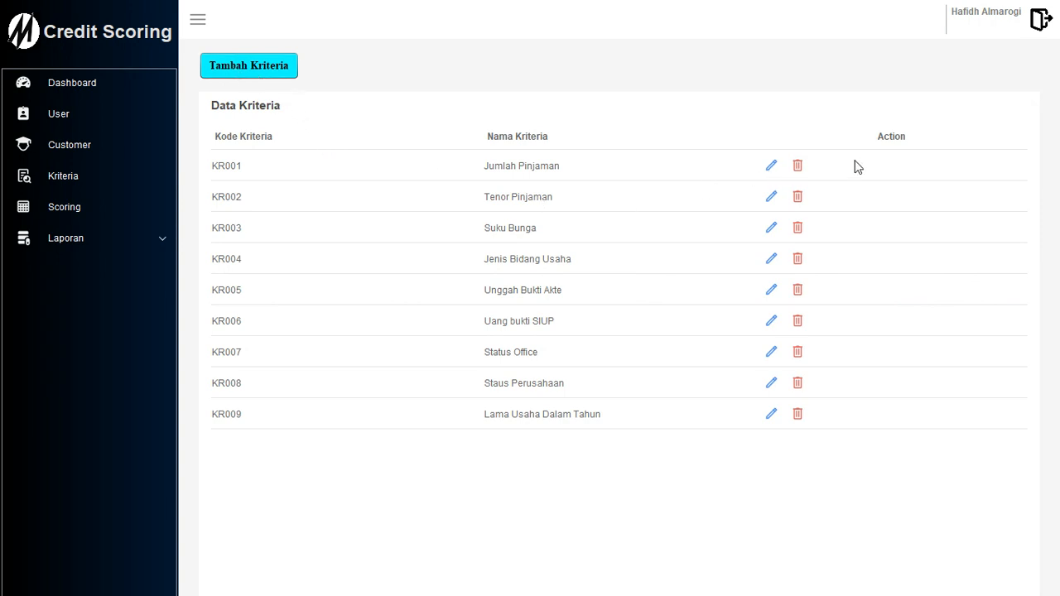
Add a new criterion with code KR0010 and name Status, and save it.
{"action": "left_click", "coordinate": [267, 66]}
{"action": "type", "text": "KR00010"}
{"action": "key", "text": "BackSpace"}
{"action": "key", "text": "BackSpace"}
{"action": "key", "text": "BackSpace"}
{"action": "type", "text": "10"}
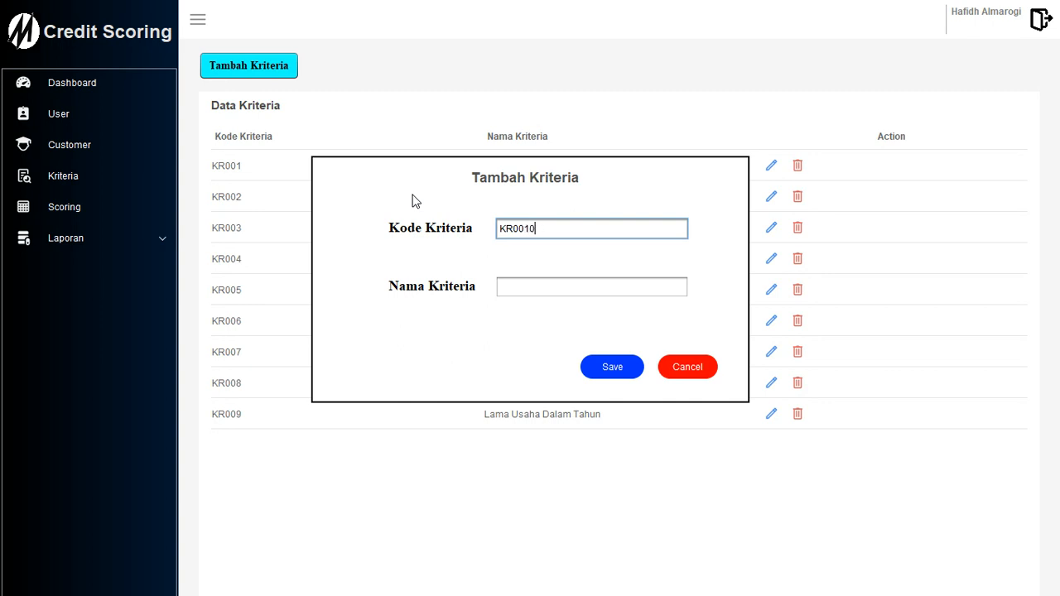
{"action": "left_click", "coordinate": [547, 288]}
{"action": "type", "text": "Status"}
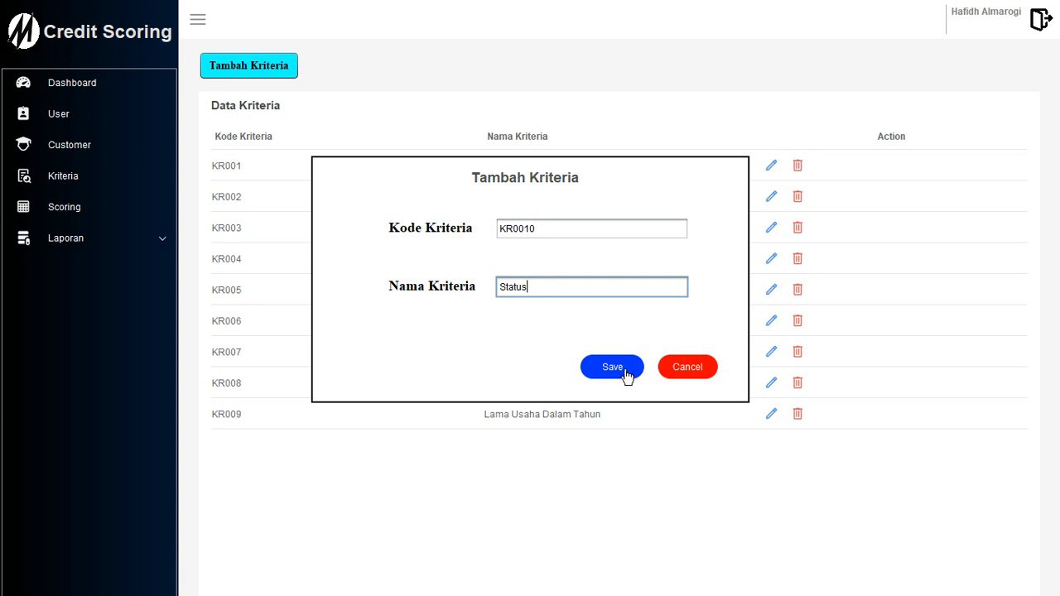
{"action": "left_click", "coordinate": [626, 375]}
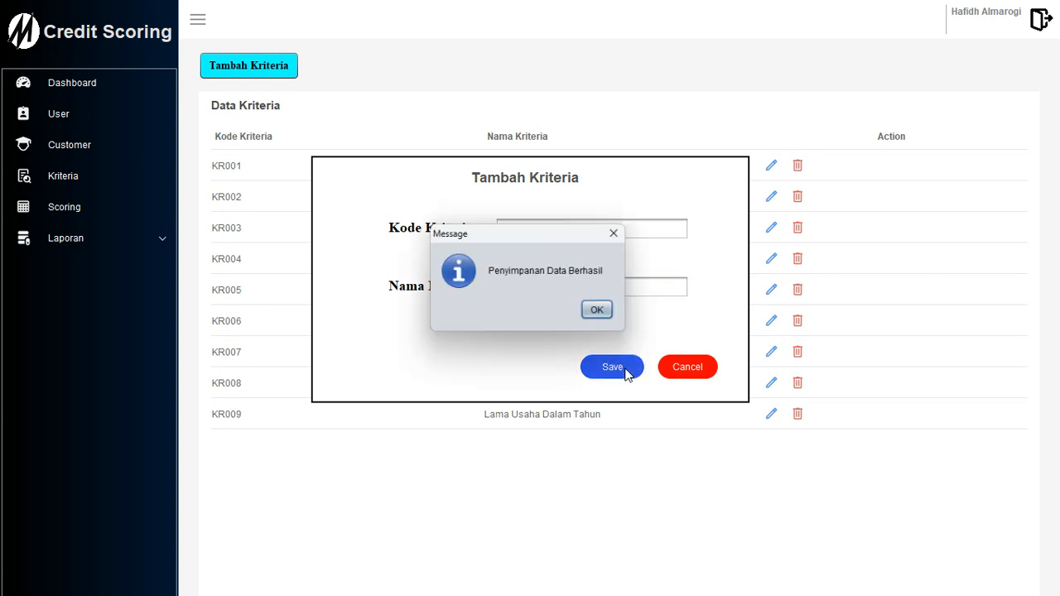
{"action": "left_click", "coordinate": [603, 315]}
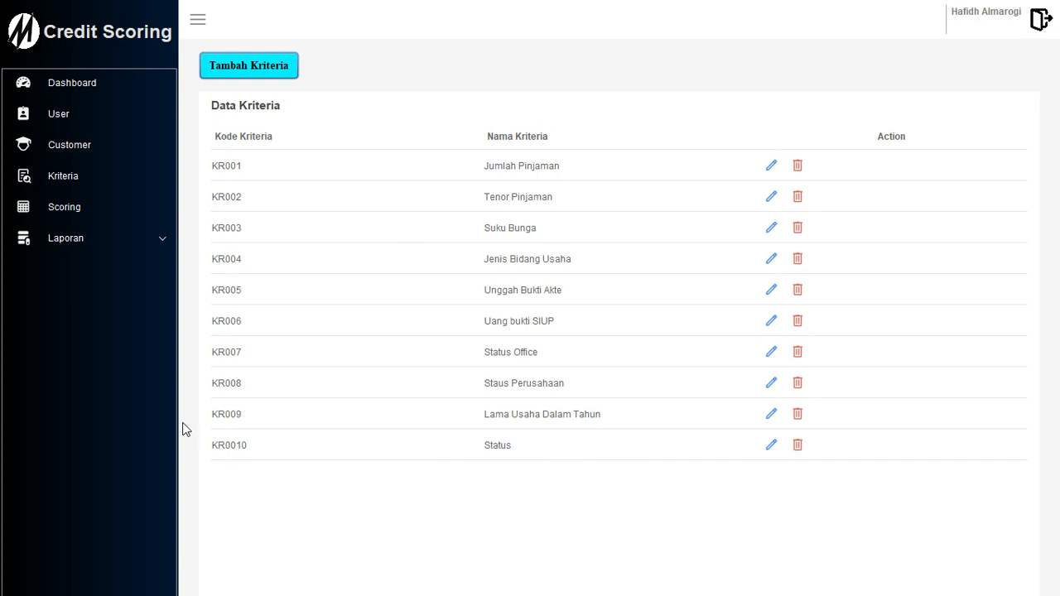
Rename criterion KR0010 from Status to Status Pernikahan and save the change.
{"action": "left_click", "coordinate": [771, 447]}
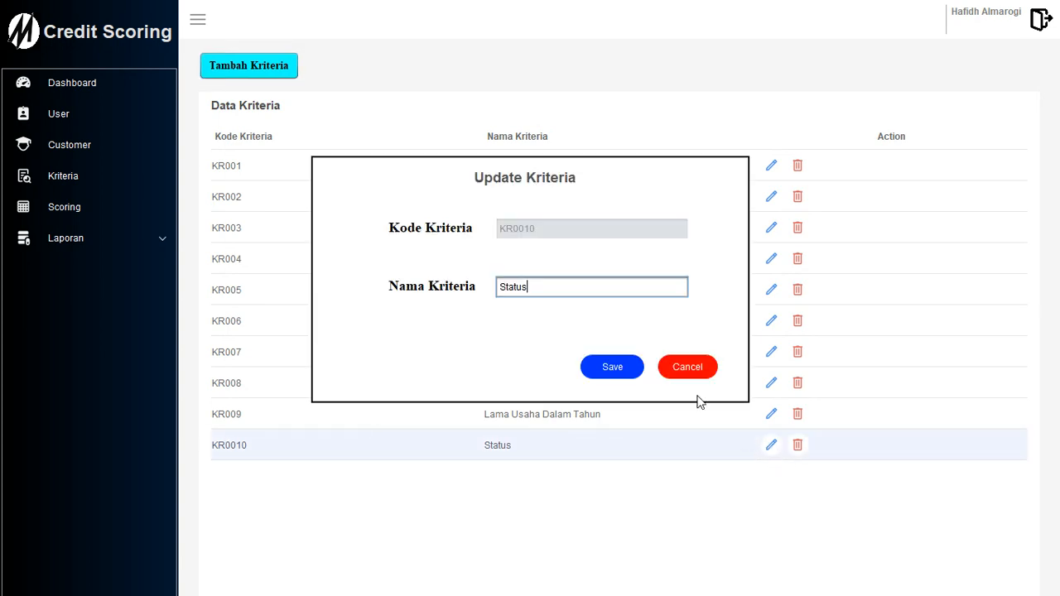
{"action": "left_click", "coordinate": [550, 283]}
{"action": "type", "text": "Pernikahan"}
{"action": "left_click", "coordinate": [613, 367]}
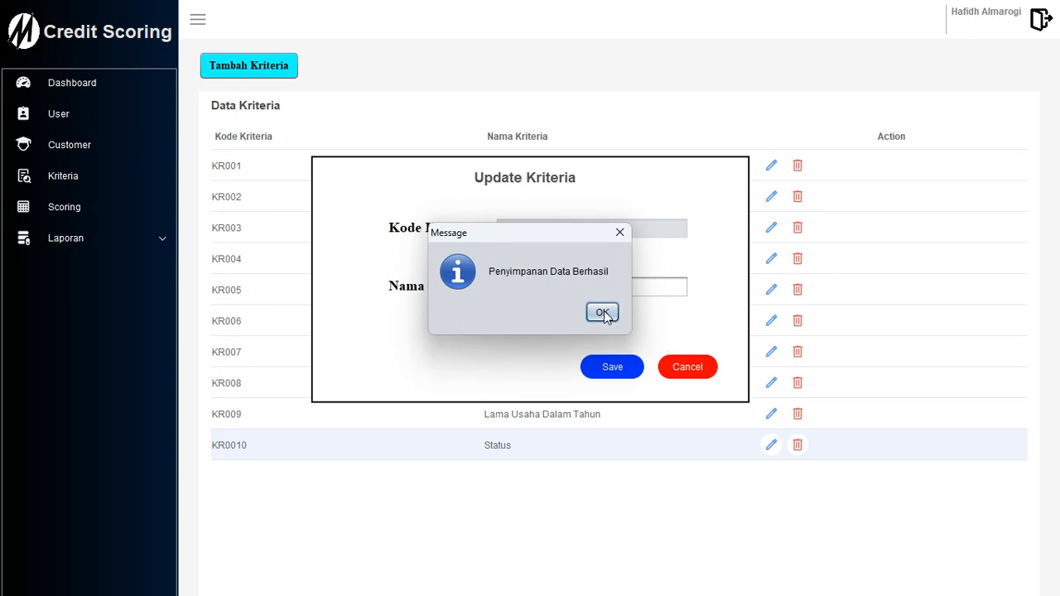
{"action": "left_click", "coordinate": [603, 312]}
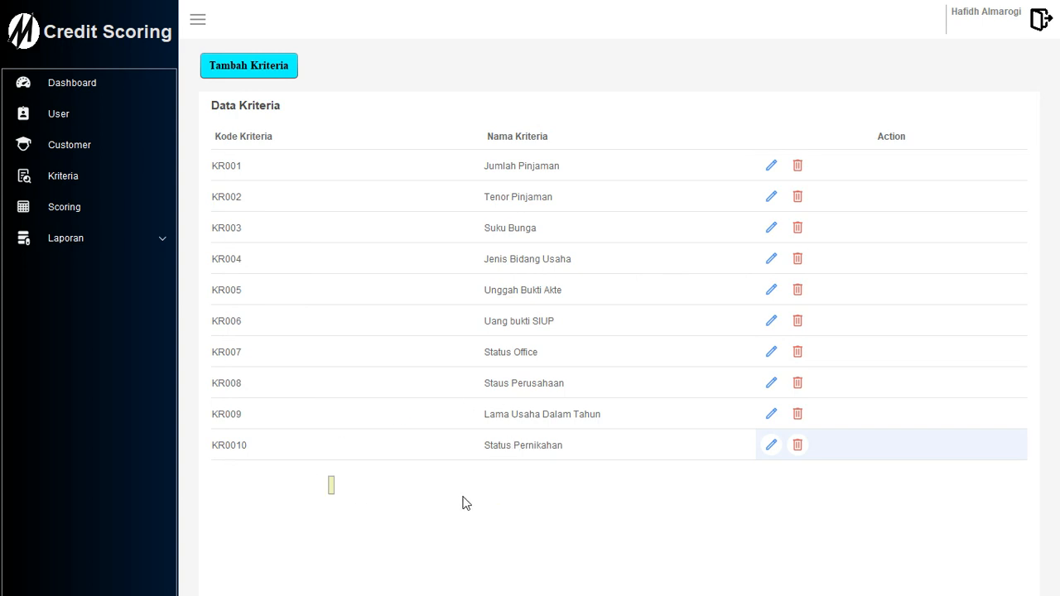
Delete criterion KR0010 Status Pernikahan and confirm the deletion.
{"action": "left_click", "coordinate": [799, 448]}
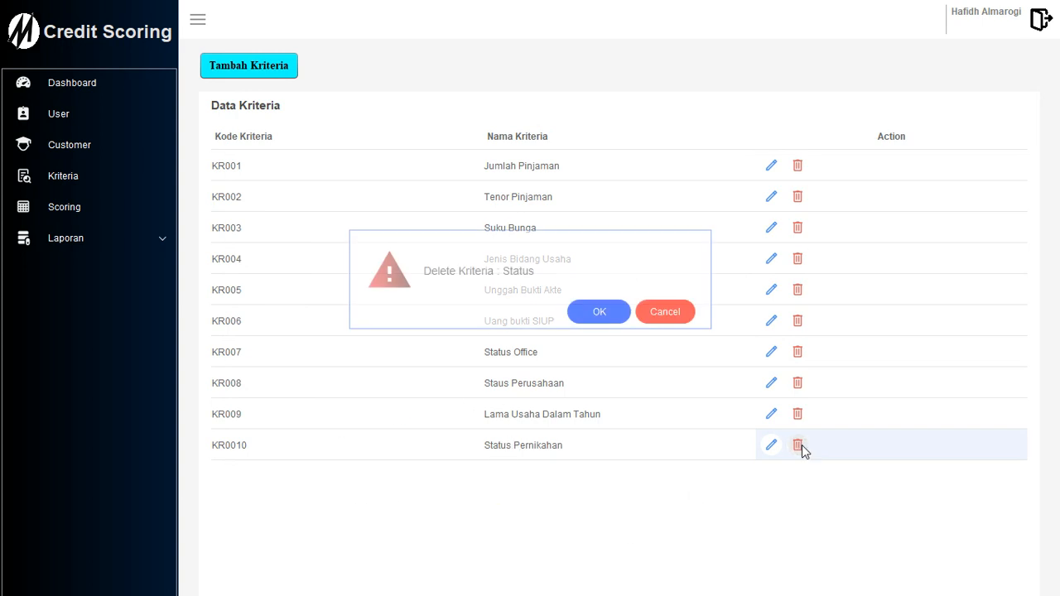
{"action": "left_click", "coordinate": [602, 311]}
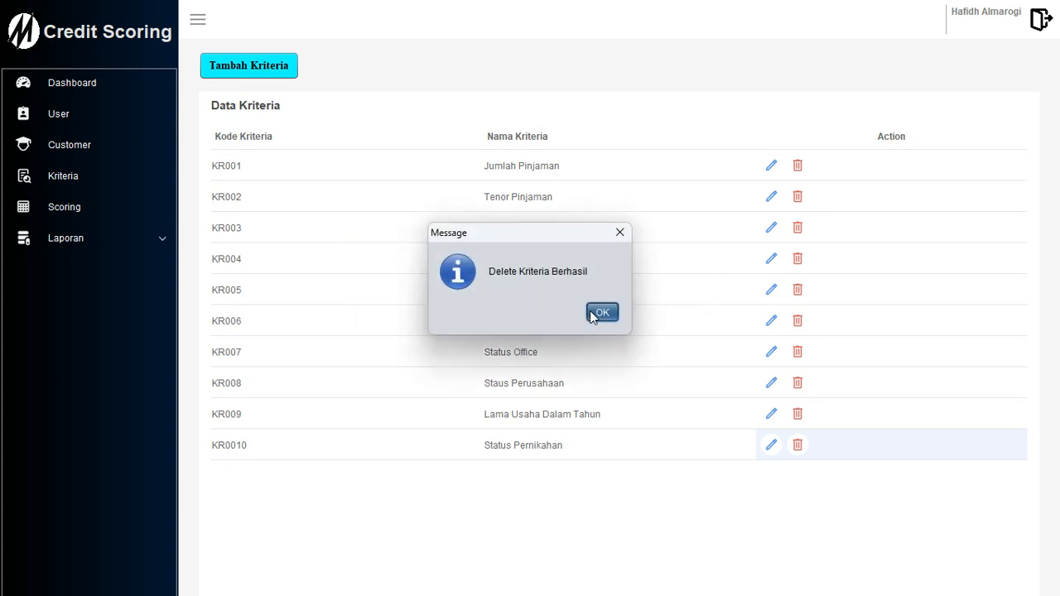
{"action": "left_click", "coordinate": [602, 312]}
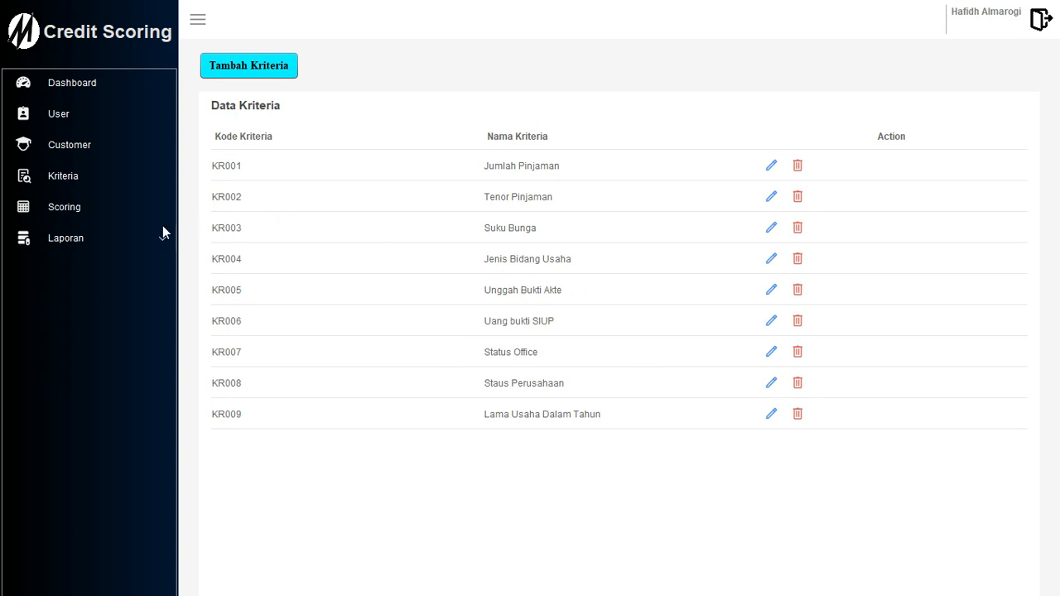
Go to the Scoring page and pick the customer from the Pilih Customer list.
{"action": "left_click", "coordinate": [64, 206]}
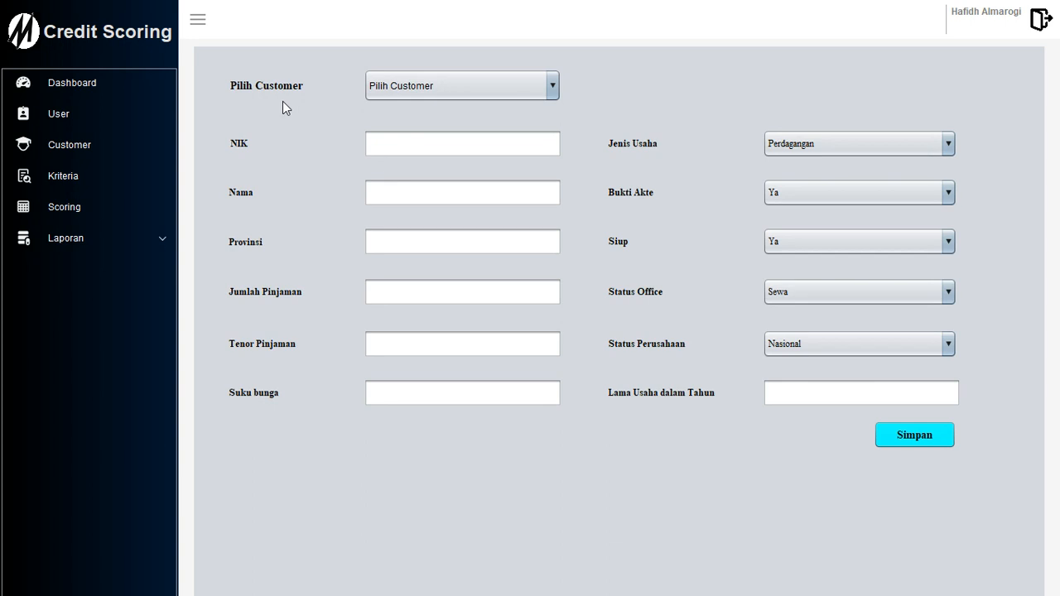
{"action": "left_click", "coordinate": [452, 88]}
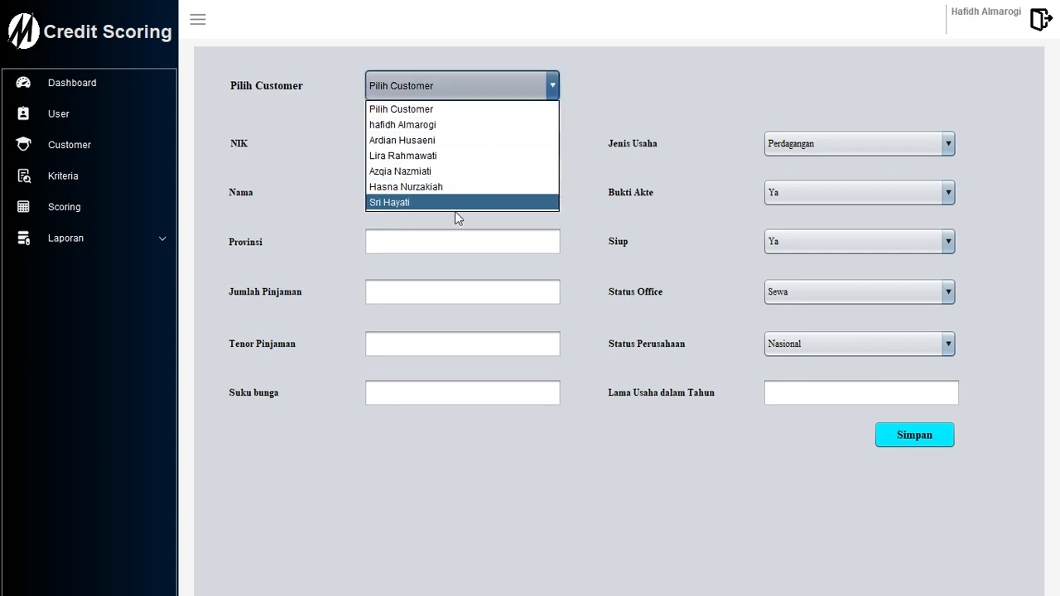
{"action": "left_click", "coordinate": [406, 203]}
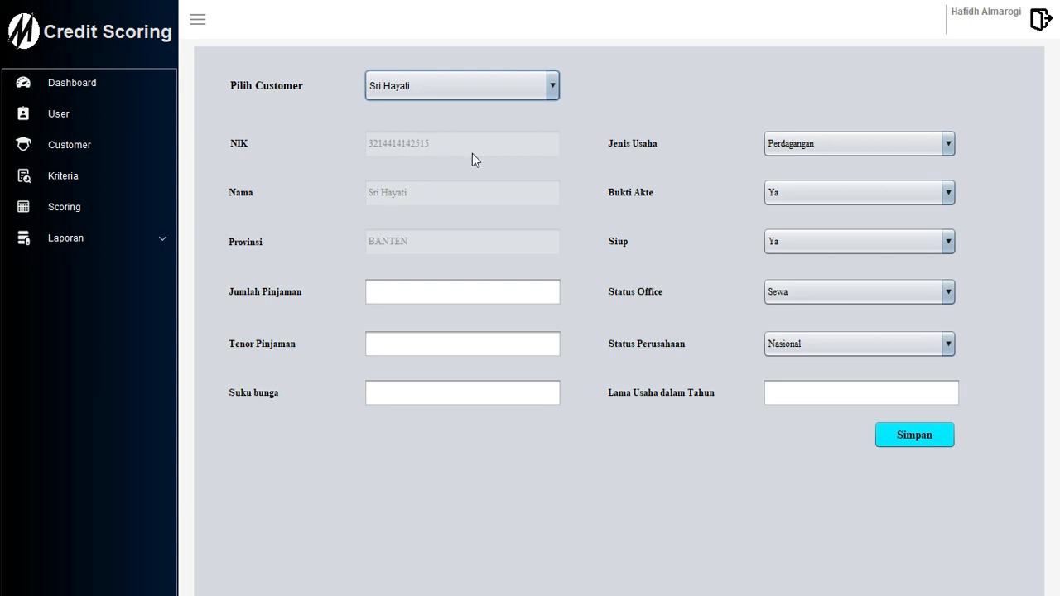
{"action": "left_click", "coordinate": [432, 294]}
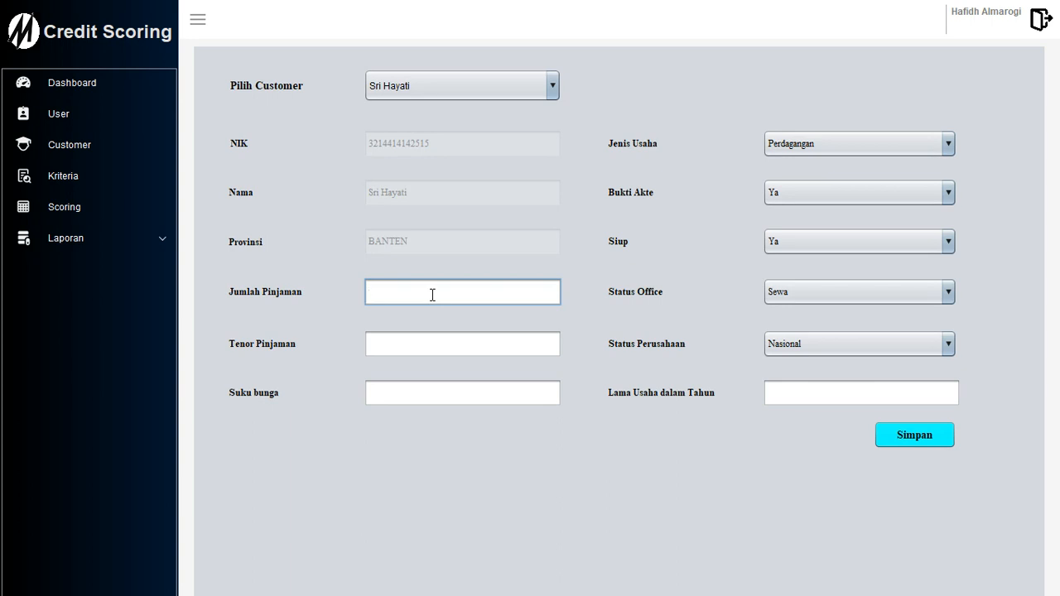
Enter loan amount 500000000, tenor 15 and interest rate 5.
{"action": "type", "text": "50000000"}
{"action": "key", "text": "shift+Left"}
{"action": "key", "text": "shift+Left"}
{"action": "key", "text": "shift+Left"}
{"action": "key", "text": "Left"}
{"action": "type", "text": "0"}
{"action": "left_click", "coordinate": [401, 347]}
{"action": "type", "text": "1"}
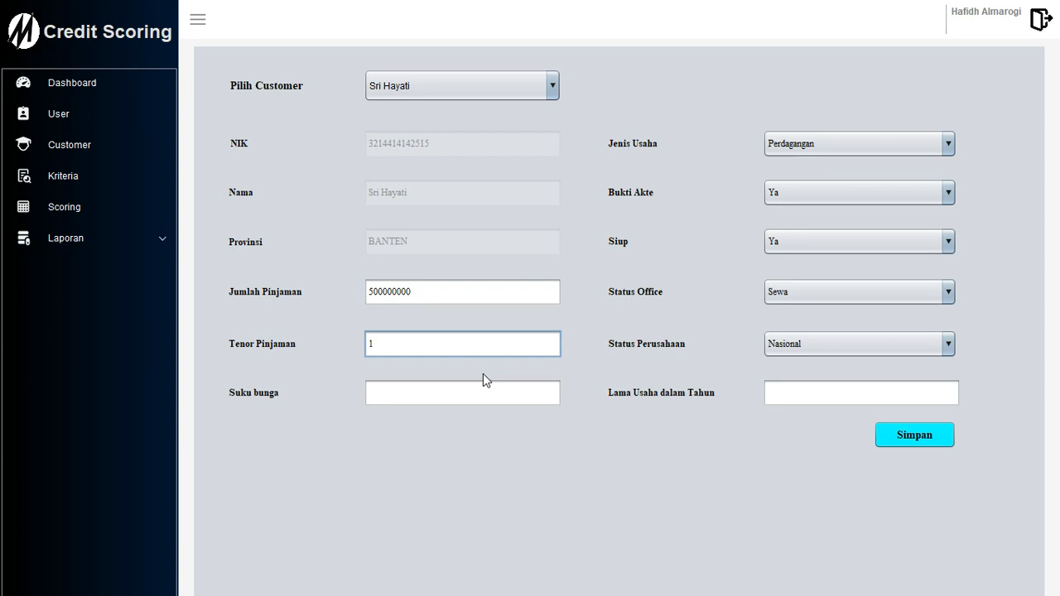
{"action": "type", "text": "5"}
{"action": "left_click", "coordinate": [439, 400]}
{"action": "type", "text": "5"}
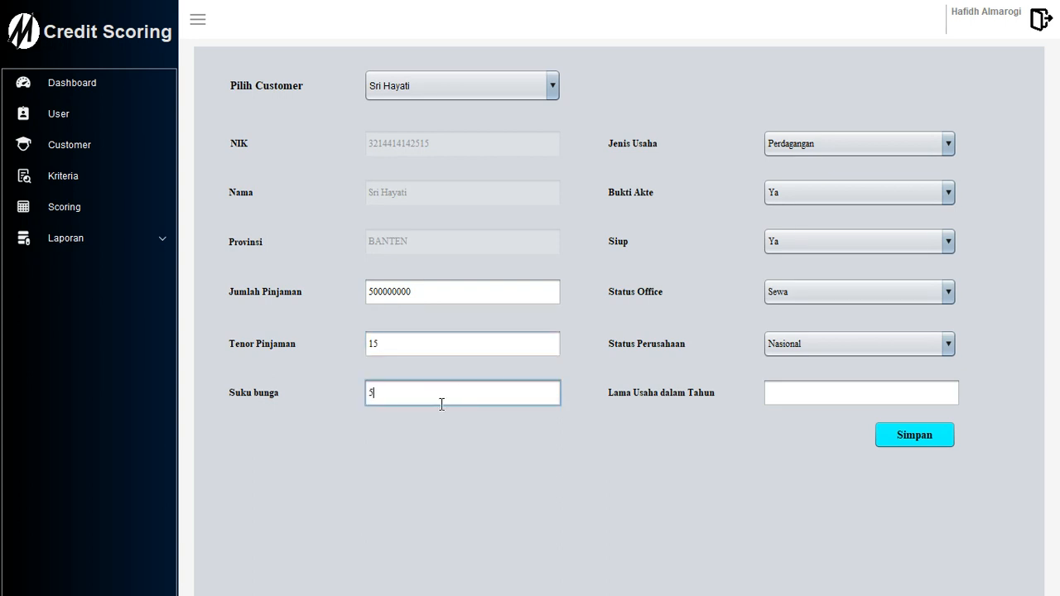
Set business type Jasa, office status Milik Sendiri and 3 years in business.
{"action": "left_click", "coordinate": [854, 143]}
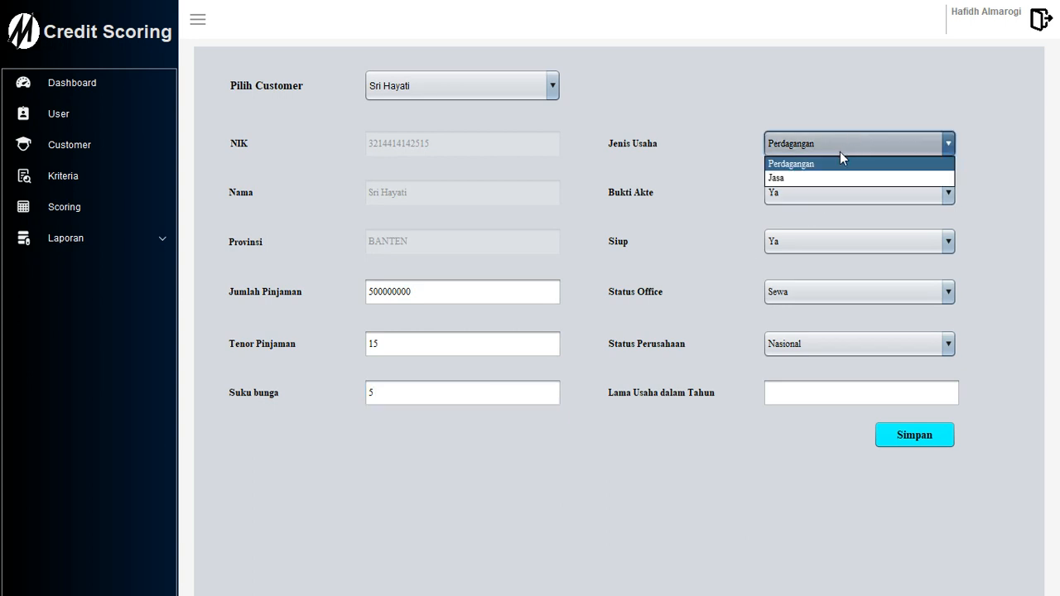
{"action": "left_click", "coordinate": [786, 177]}
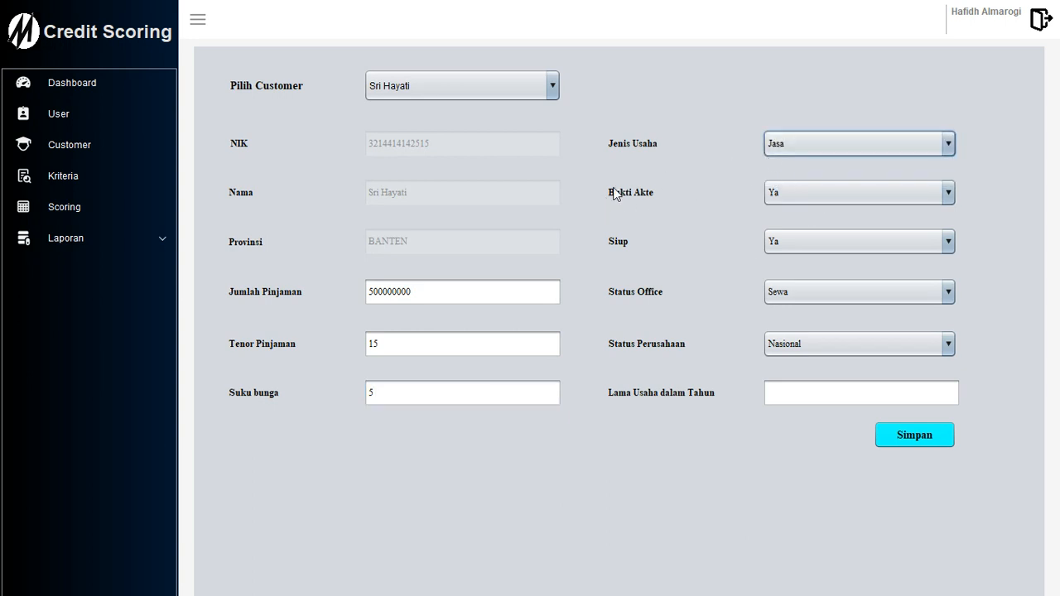
{"action": "left_click", "coordinate": [790, 239]}
{"action": "left_click", "coordinate": [791, 239]}
{"action": "left_click", "coordinate": [781, 196]}
{"action": "left_click", "coordinate": [781, 195]}
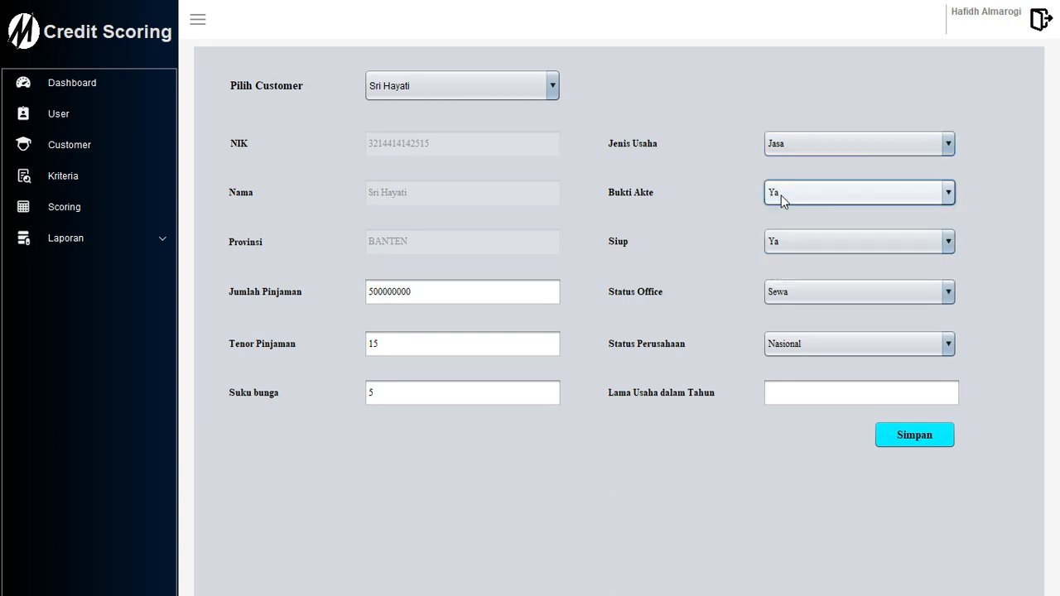
{"action": "left_click", "coordinate": [815, 291]}
{"action": "left_click", "coordinate": [806, 324]}
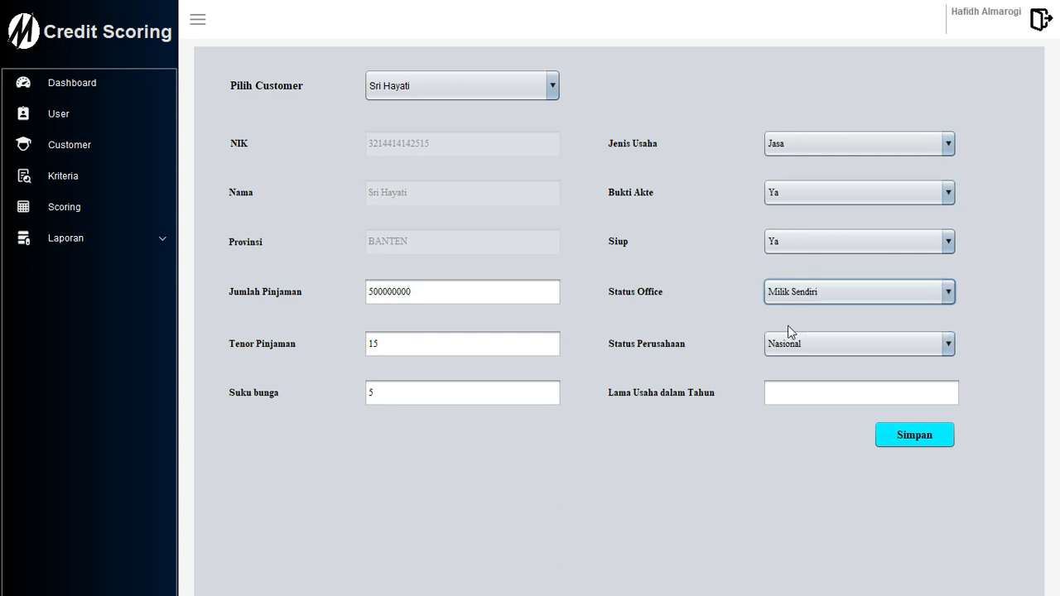
{"action": "left_click", "coordinate": [835, 347]}
{"action": "left_click", "coordinate": [835, 347]}
{"action": "left_click", "coordinate": [808, 396]}
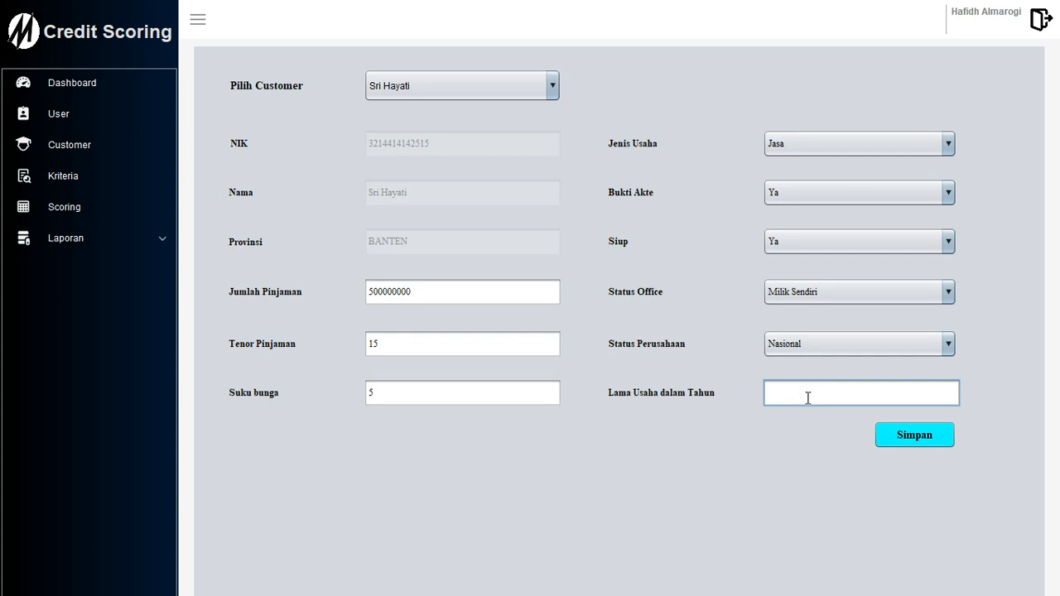
{"action": "type", "text": "3"}
Save and score the customer, then dismiss the Grade E, 19.86% Tidak Meyakinkan result.
{"action": "left_click", "coordinate": [903, 437]}
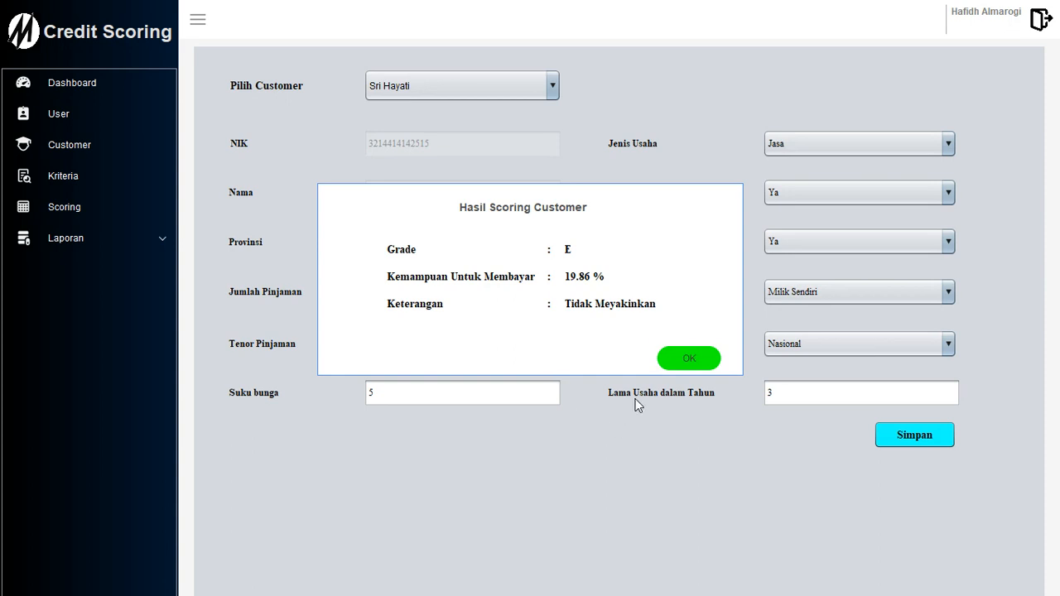
{"action": "left_click", "coordinate": [684, 364]}
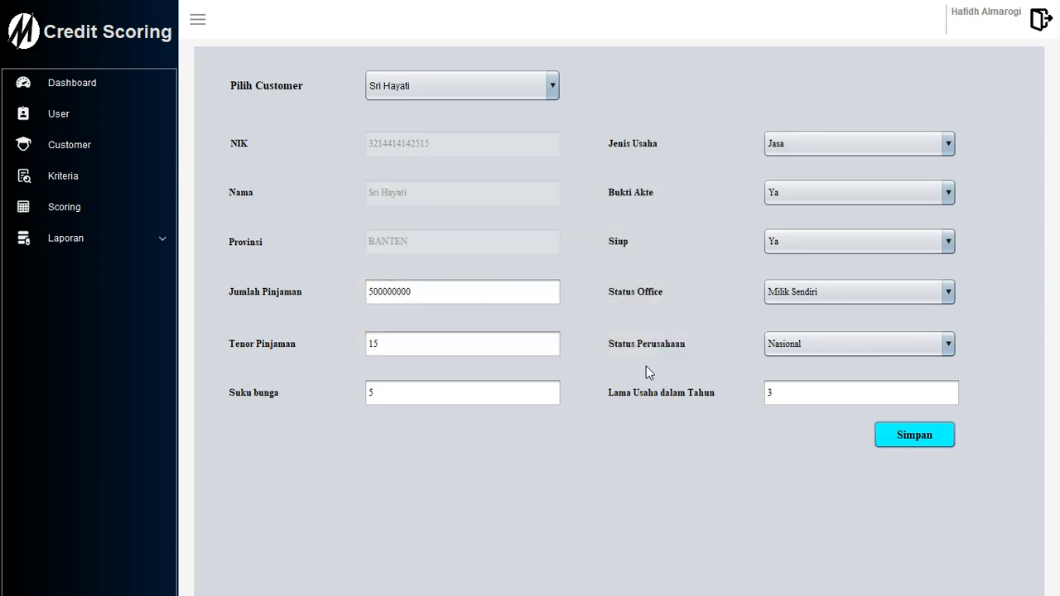
Change the loan amount to 250000000.
{"action": "left_click", "coordinate": [381, 292]}
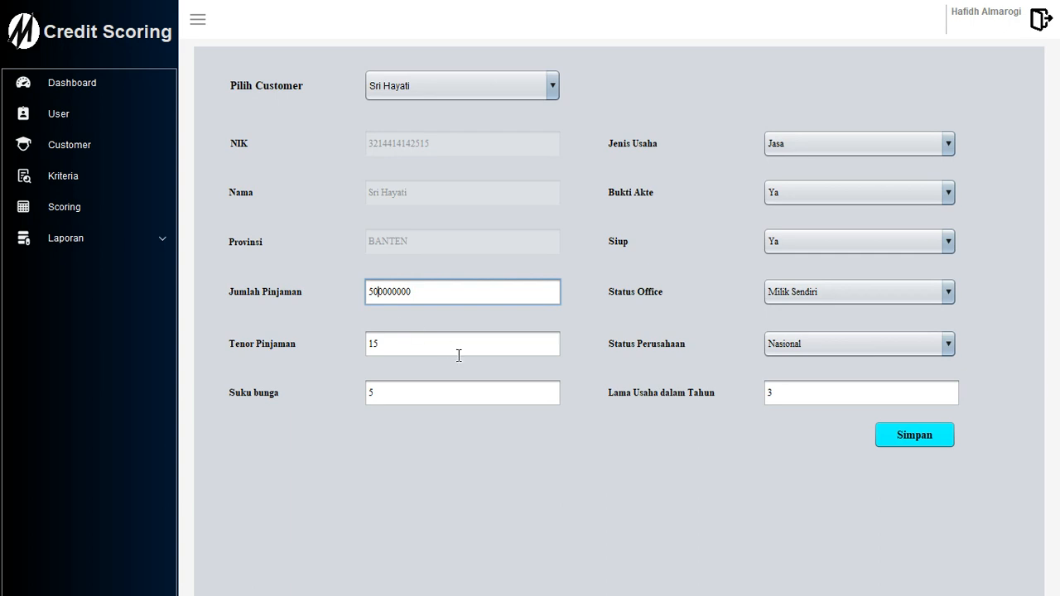
{"action": "key", "text": "BackSpace"}
{"action": "type", "text": "25"}
{"action": "left_click_drag", "start_coordinate": [392, 291], "coordinate": [383, 295]}
{"action": "left_click", "coordinate": [396, 292]}
{"action": "left_click_drag", "start_coordinate": [395, 294], "coordinate": [383, 294]}
{"action": "left_click", "coordinate": [417, 297]}
{"action": "left_click", "coordinate": [376, 344]}
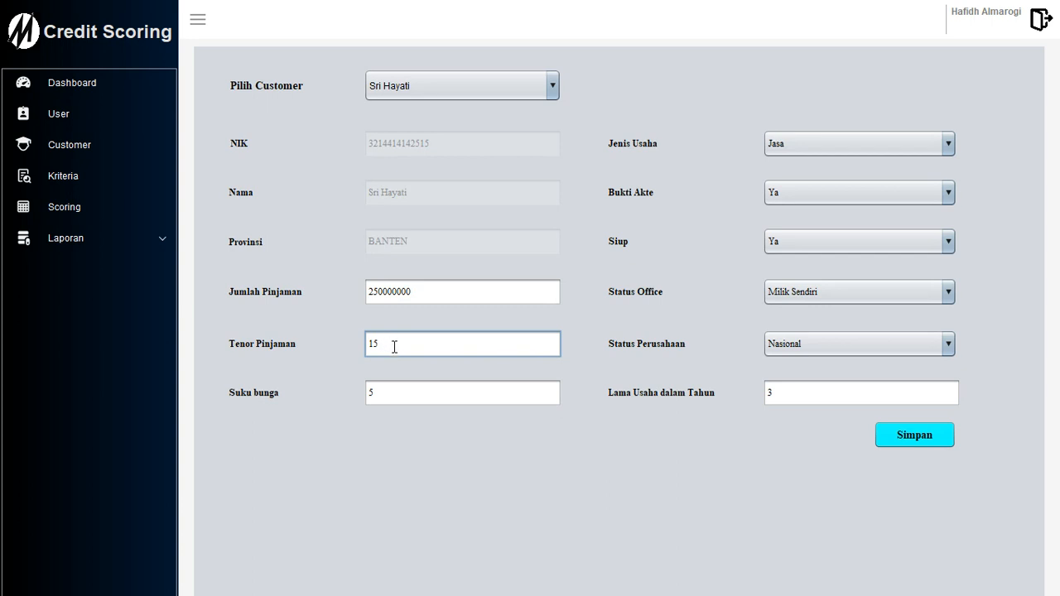
{"action": "left_click", "coordinate": [386, 403]}
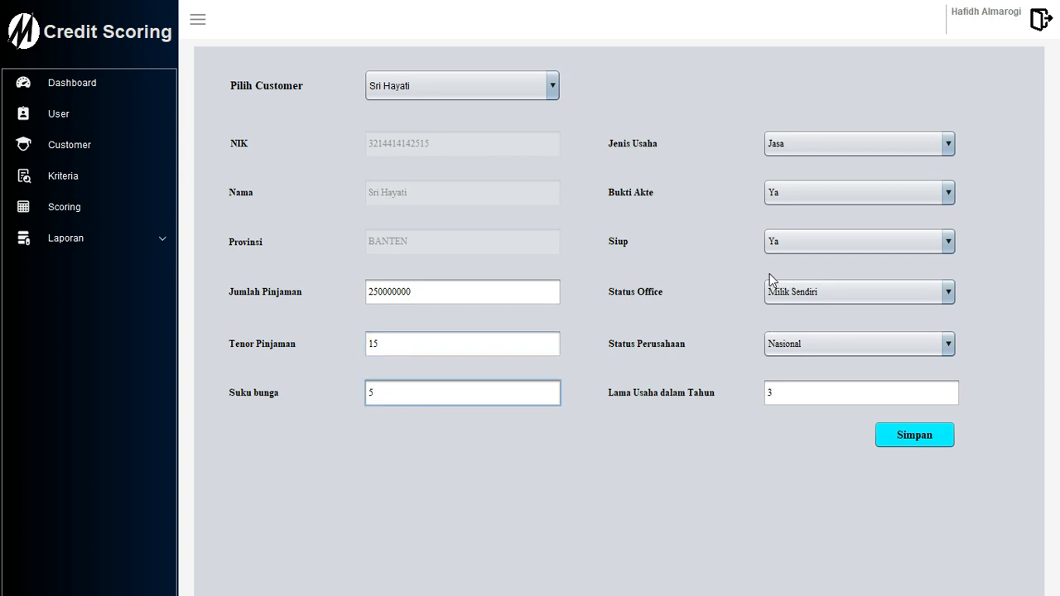
Re-score the customer, getting Grade D, 30.94% Meragukan, and dismiss the result.
{"action": "left_click", "coordinate": [798, 145]}
{"action": "left_click", "coordinate": [798, 144]}
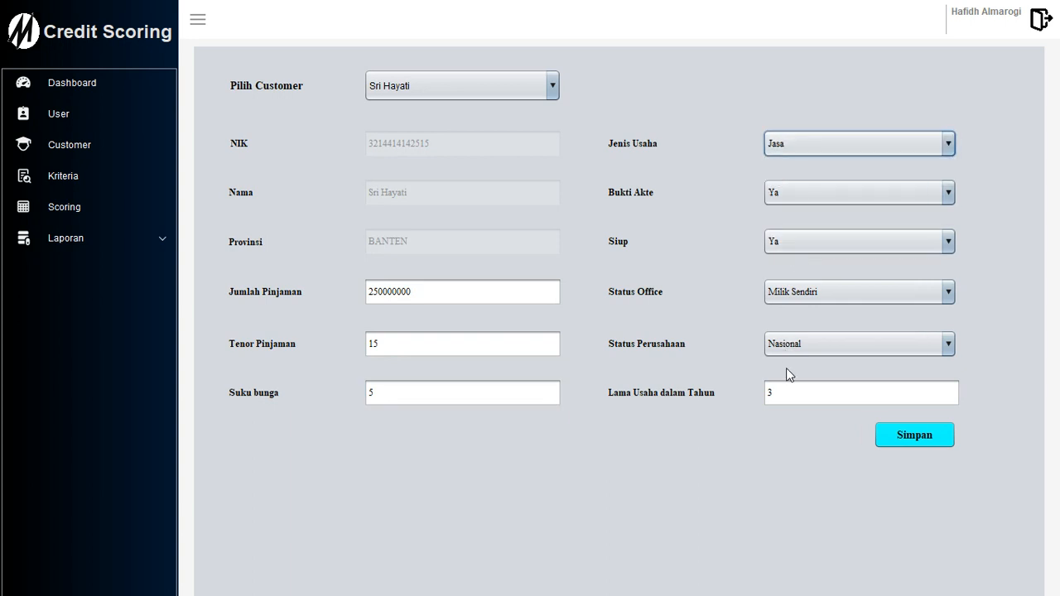
{"action": "left_click", "coordinate": [921, 436]}
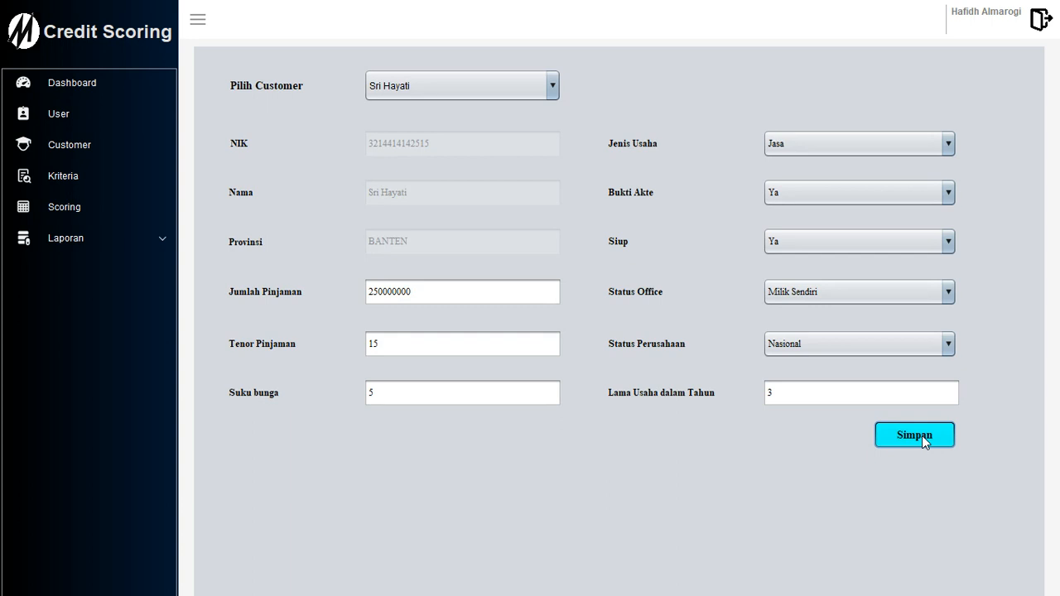
{"action": "left_click", "coordinate": [921, 436]}
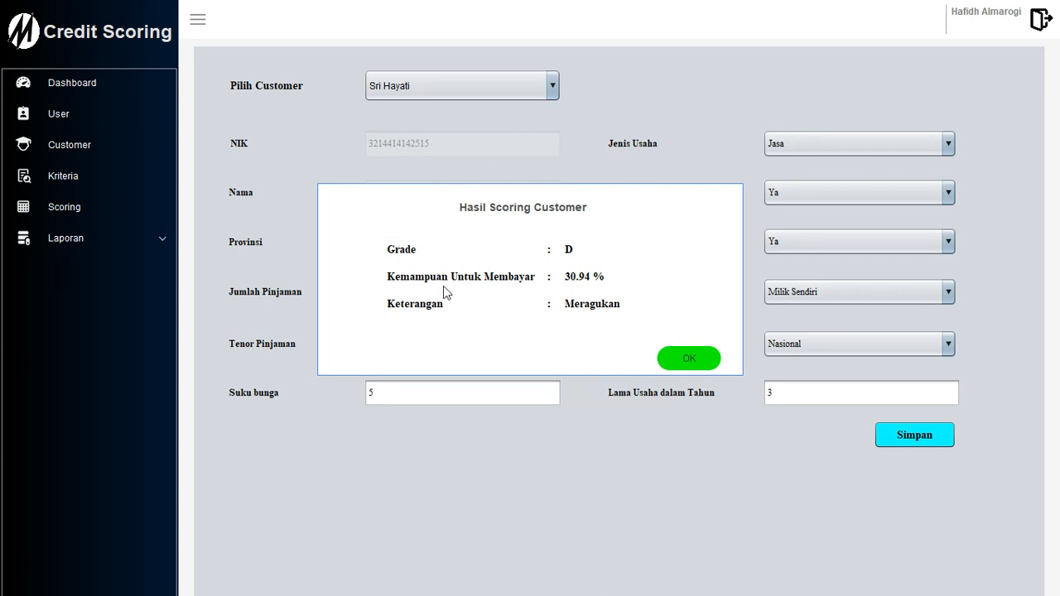
{"action": "left_click", "coordinate": [689, 358]}
Re-score with loan 200000000, interest 2 and business type Perdagangan, reaching Grade A, 89.54%.
{"action": "left_click", "coordinate": [383, 290]}
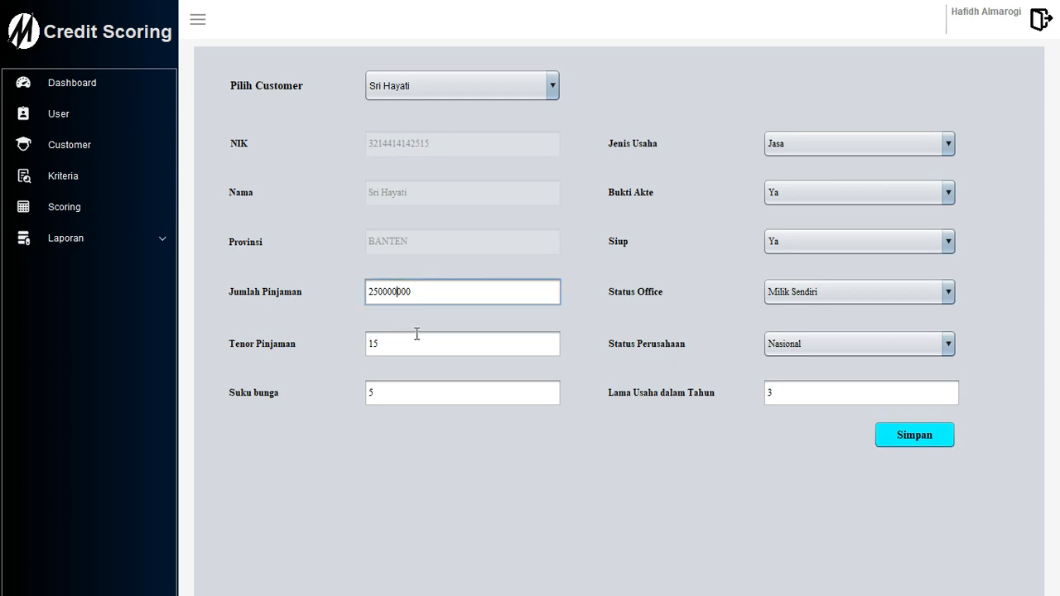
{"action": "key", "text": "Right"}
{"action": "key", "text": "Right"}
{"action": "left_click", "coordinate": [409, 343]}
{"action": "left_click", "coordinate": [386, 390]}
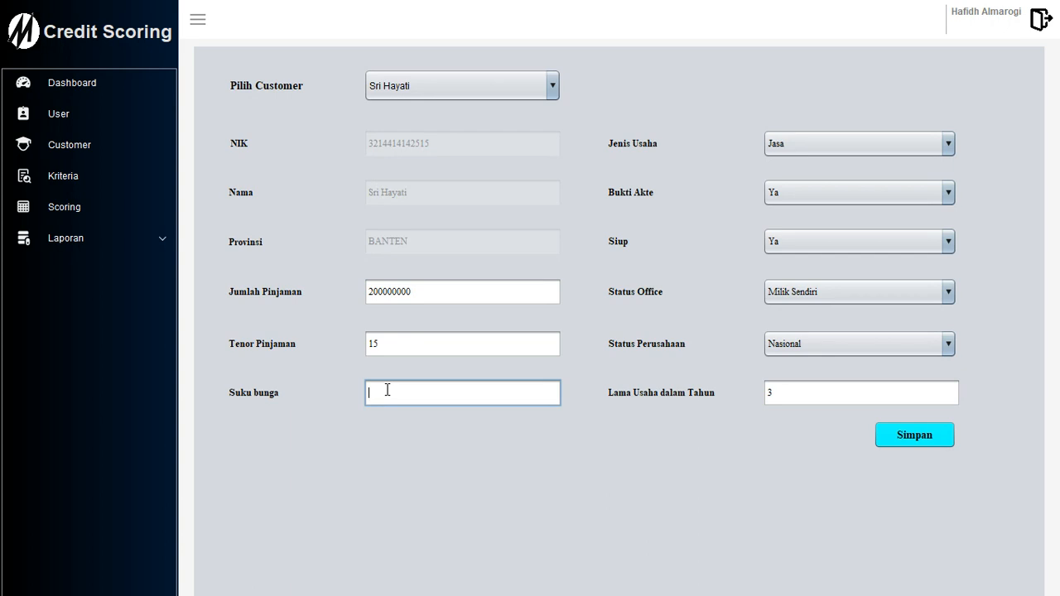
{"action": "left_click", "coordinate": [815, 147]}
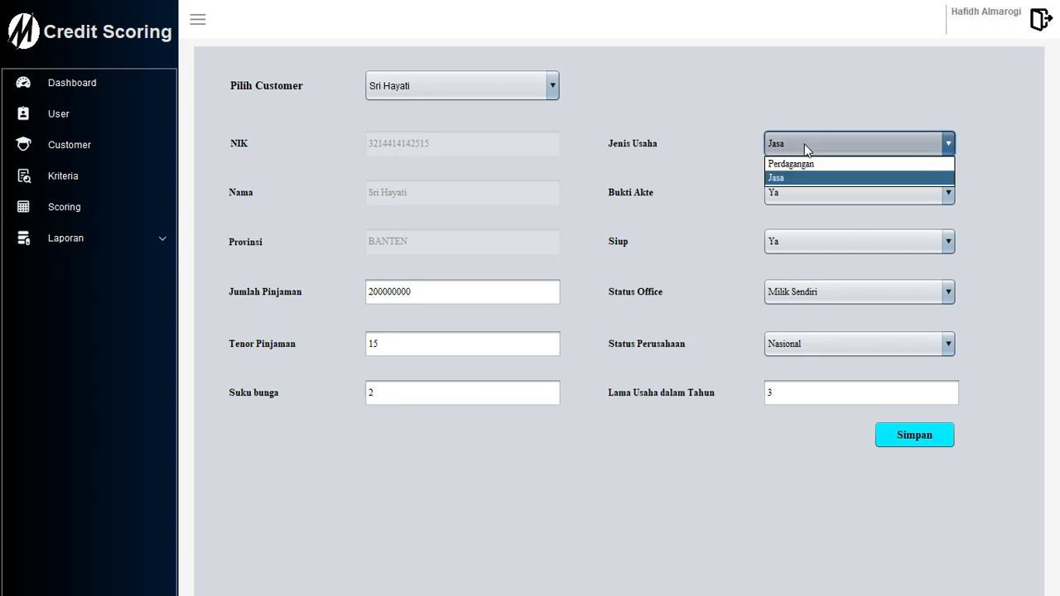
{"action": "left_click", "coordinate": [800, 165]}
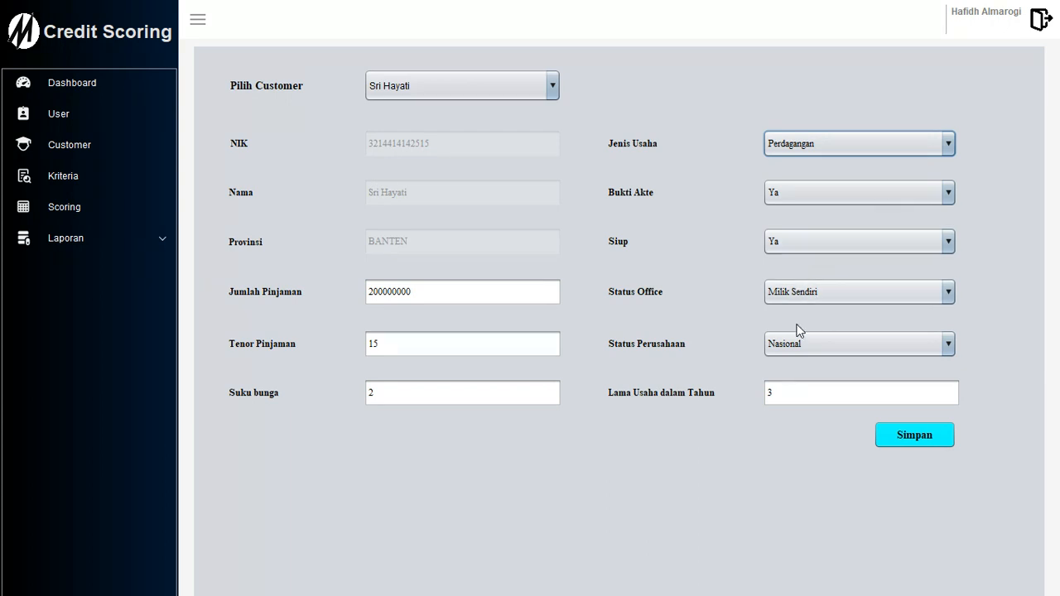
{"action": "left_click", "coordinate": [925, 434]}
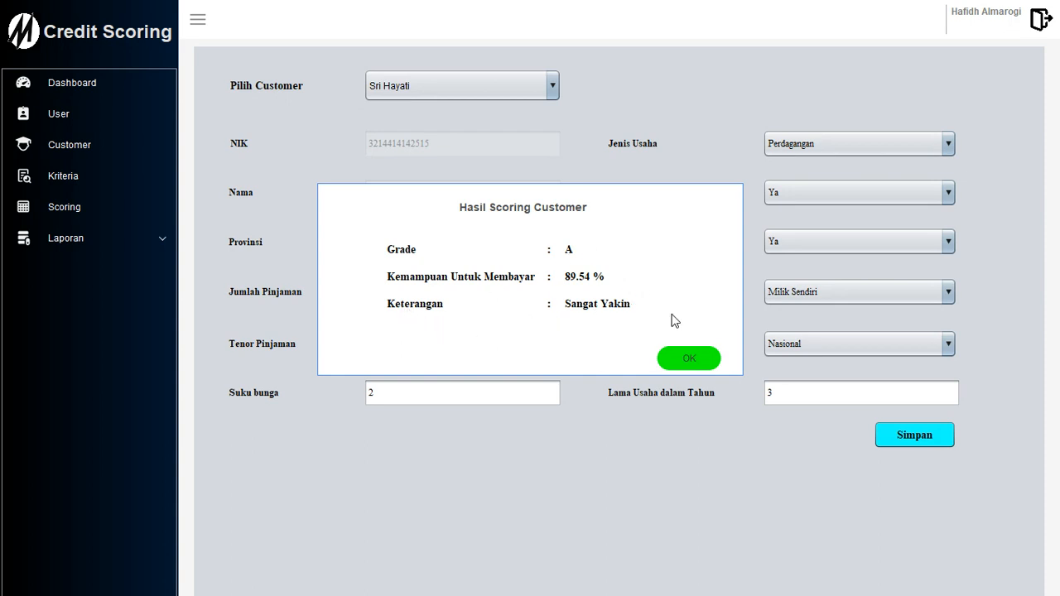
{"action": "left_click", "coordinate": [692, 359]}
{"action": "left_click", "coordinate": [130, 239]}
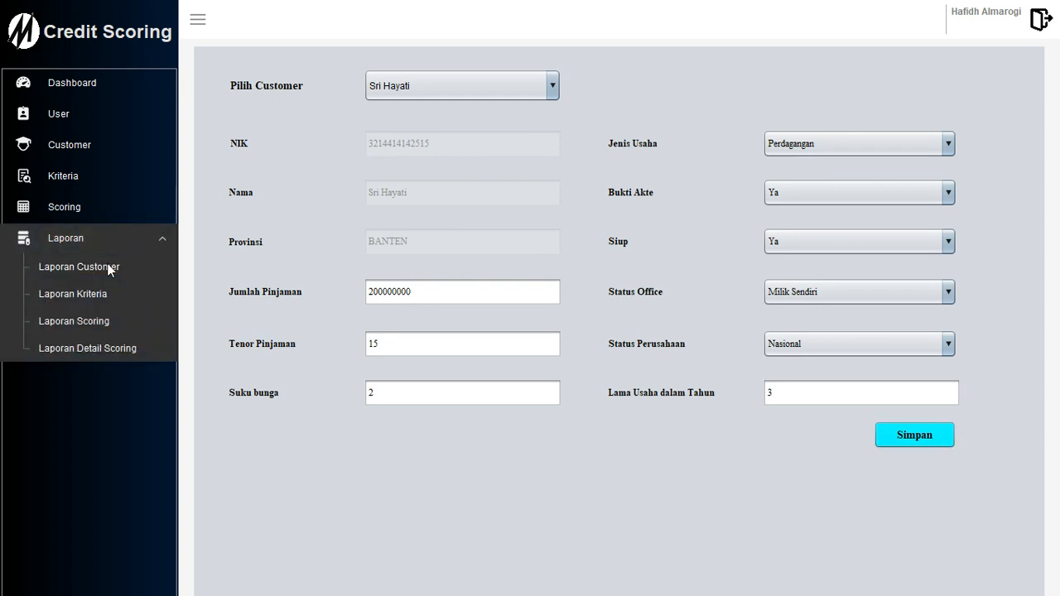
Generate the customer data report preview.
{"action": "left_click", "coordinate": [109, 266]}
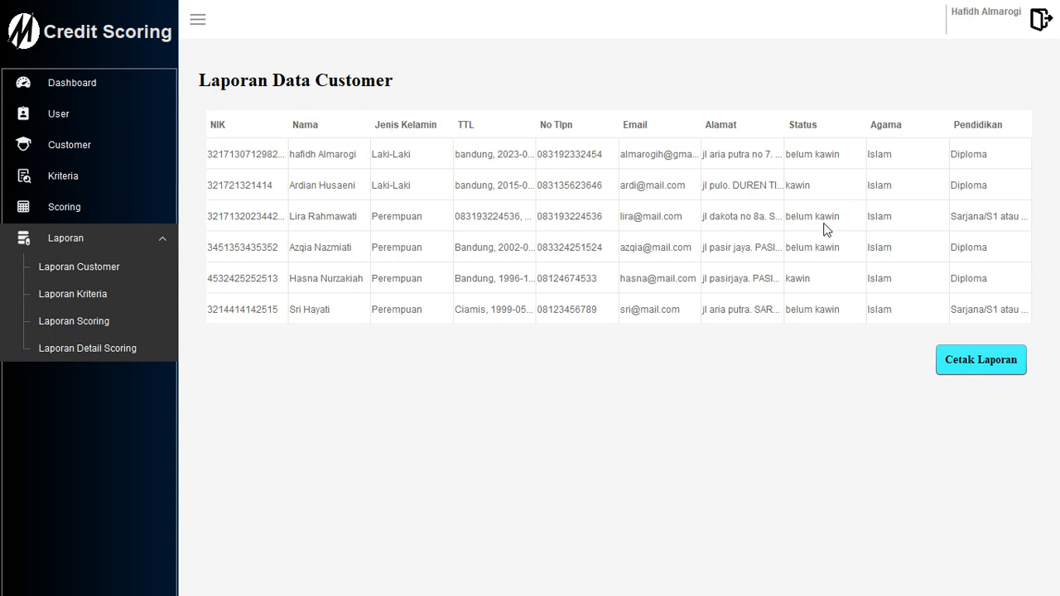
{"action": "left_click", "coordinate": [979, 367]}
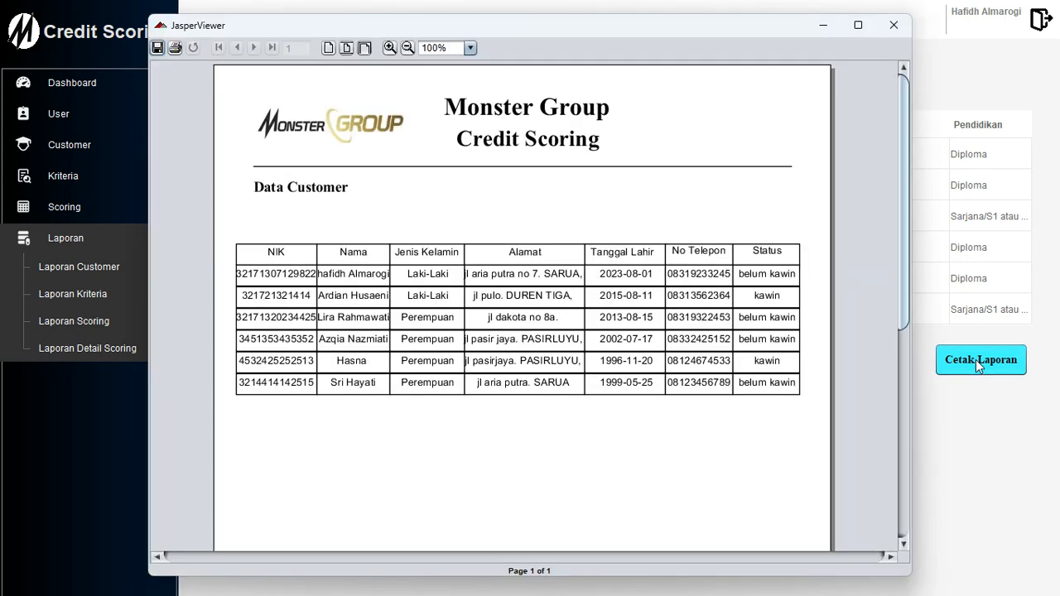
{"action": "scroll", "coordinate": [825, 262], "scroll_direction": "down", "scroll_amount": 6}
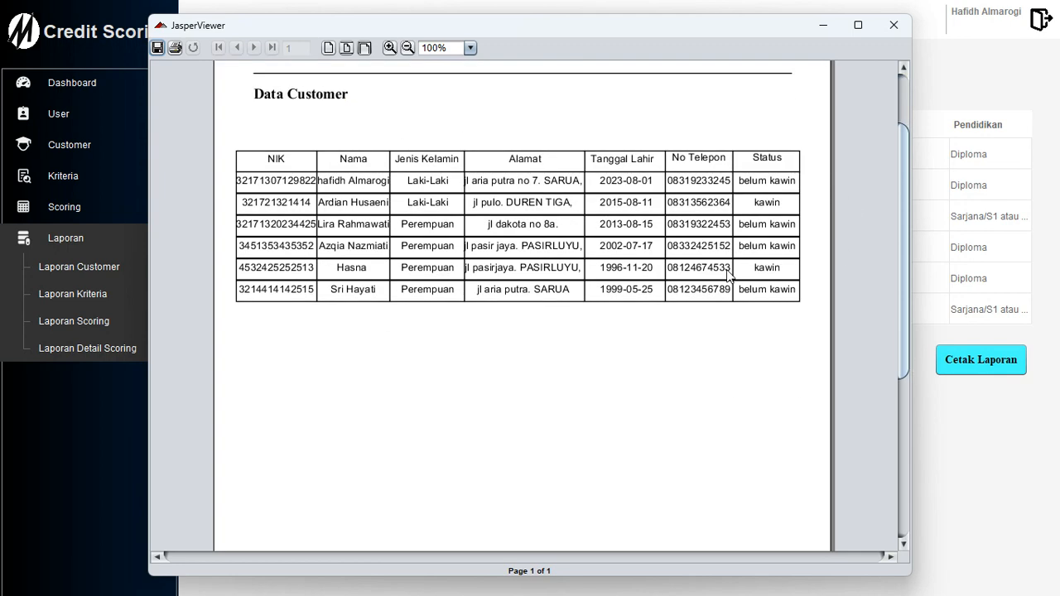
{"action": "scroll", "coordinate": [727, 315], "scroll_direction": "up", "scroll_amount": 6}
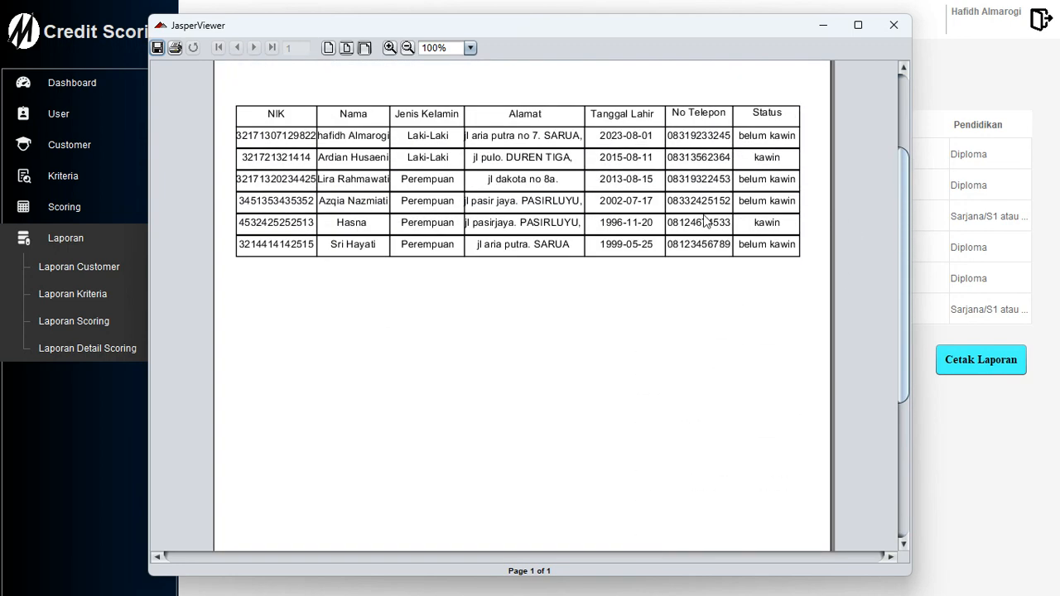
Save the customer report as a PDF named laporan and close the viewer.
{"action": "left_click", "coordinate": [158, 47]}
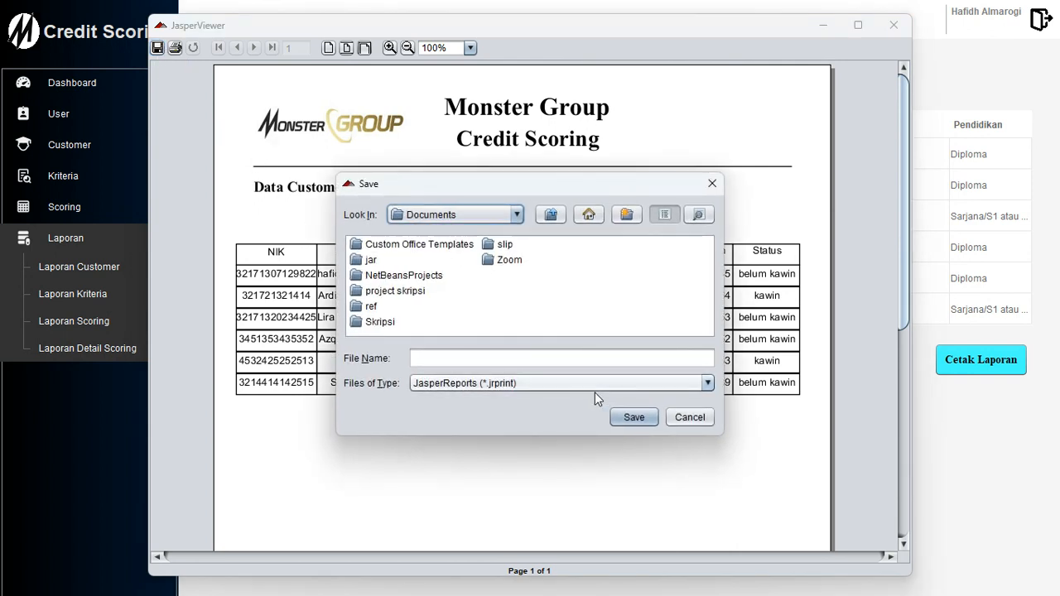
{"action": "left_click", "coordinate": [592, 390]}
{"action": "scroll", "coordinate": [501, 441], "scroll_direction": "down", "scroll_amount": 1}
{"action": "scroll", "coordinate": [502, 442], "scroll_direction": "up", "scroll_amount": 1}
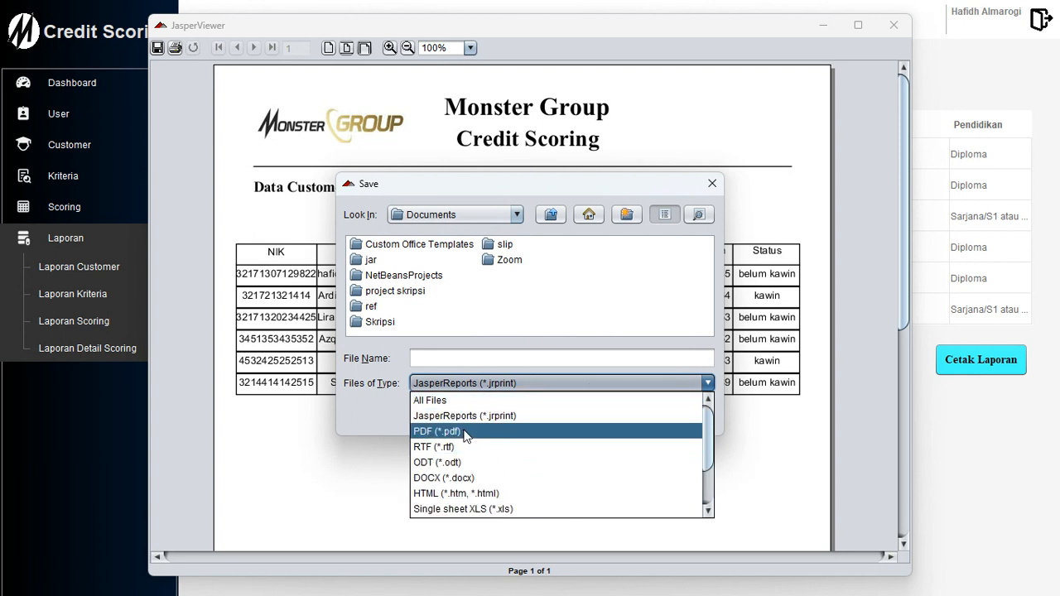
{"action": "left_click", "coordinate": [465, 431]}
{"action": "left_click", "coordinate": [455, 357]}
{"action": "type", "text": "eeer"}
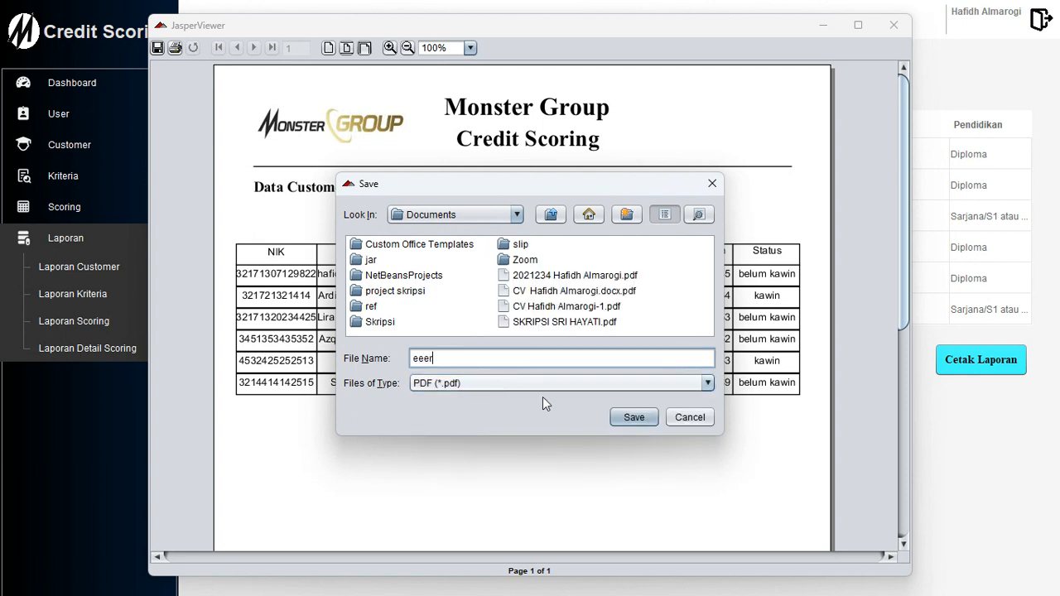
{"action": "key", "text": "BackSpace"}
{"action": "key", "text": "BackSpace"}
{"action": "key", "text": "BackSpace"}
{"action": "type", "text": "laporan"}
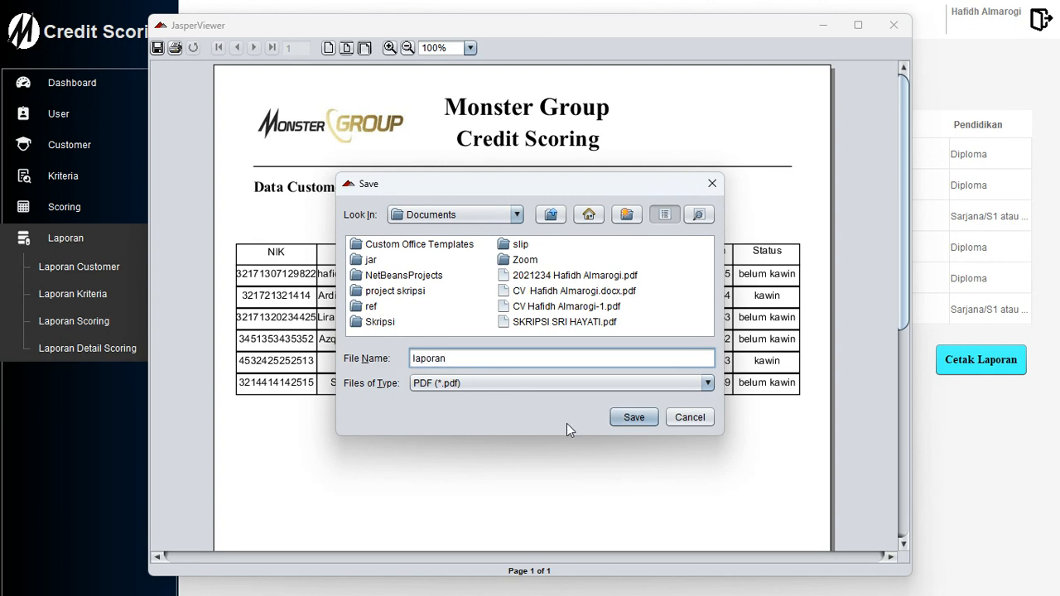
{"action": "left_click", "coordinate": [651, 417]}
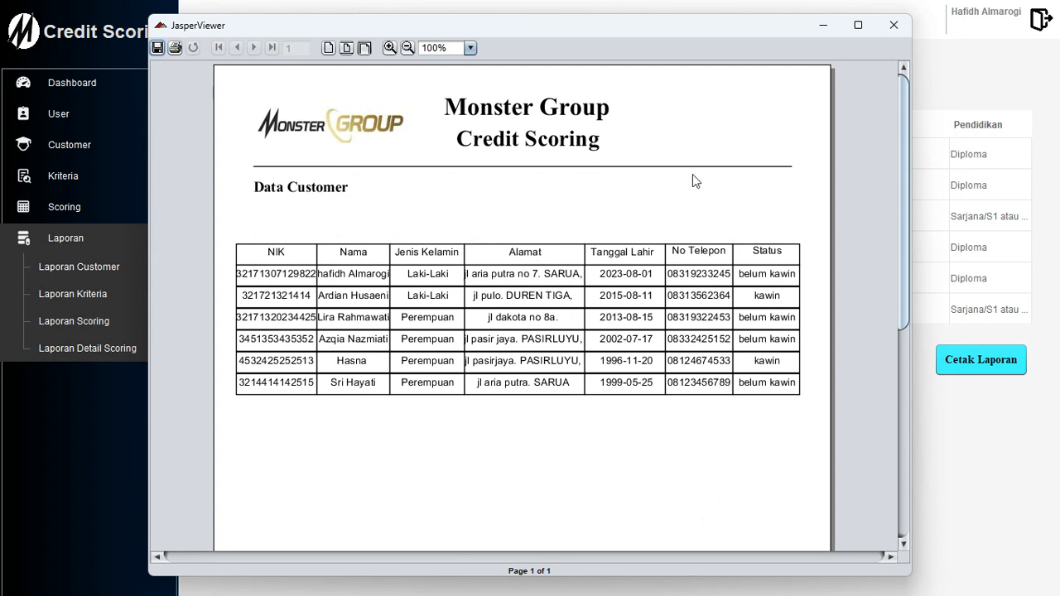
{"action": "scroll", "coordinate": [774, 437], "scroll_direction": "down", "scroll_amount": 3}
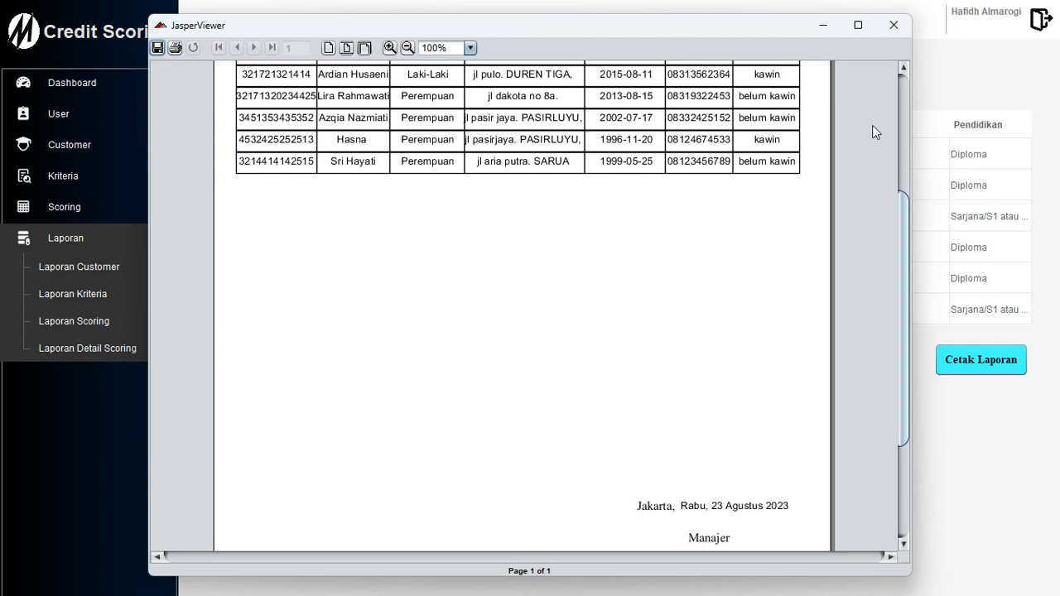
{"action": "left_click", "coordinate": [893, 25]}
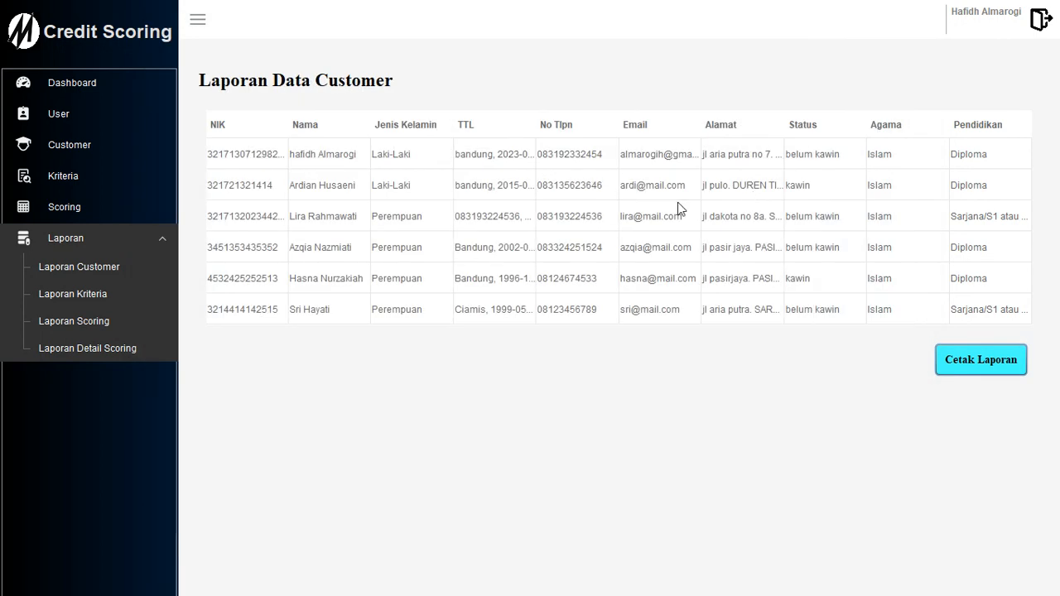
Preview and close the criteria report, then switch to the Laporan Scoring page.
{"action": "left_click", "coordinate": [62, 298]}
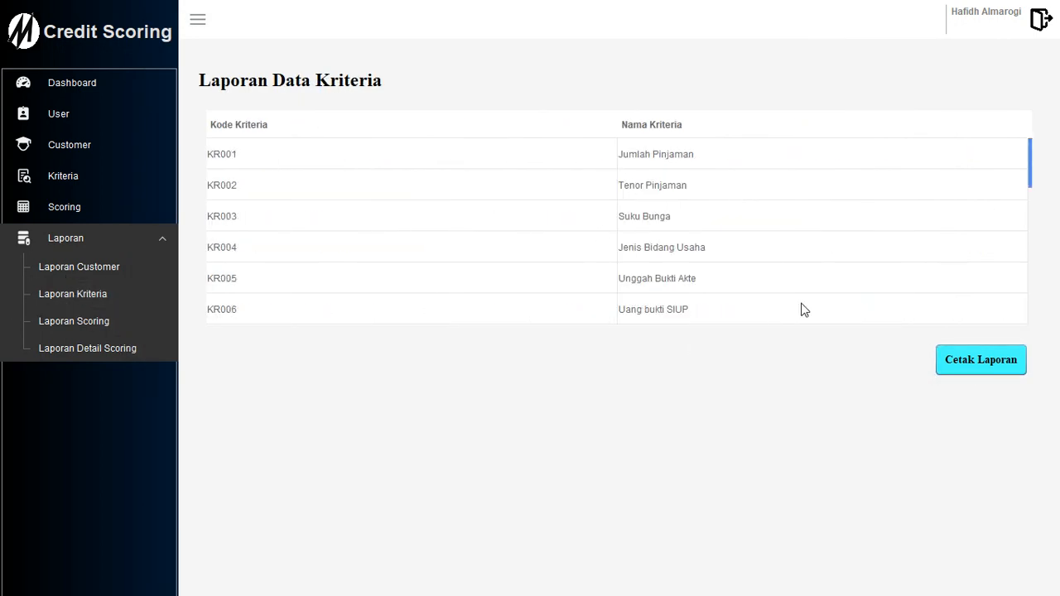
{"action": "left_click", "coordinate": [997, 368]}
{"action": "scroll", "coordinate": [615, 303], "scroll_direction": "down", "scroll_amount": 3}
{"action": "scroll", "coordinate": [598, 294], "scroll_direction": "up", "scroll_amount": 1}
{"action": "scroll", "coordinate": [458, 228], "scroll_direction": "up", "scroll_amount": 1}
{"action": "scroll", "coordinate": [495, 239], "scroll_direction": "down", "scroll_amount": 5}
{"action": "scroll", "coordinate": [553, 260], "scroll_direction": "up", "scroll_amount": 1}
{"action": "scroll", "coordinate": [554, 261], "scroll_direction": "up", "scroll_amount": 5}
{"action": "left_click", "coordinate": [893, 25]}
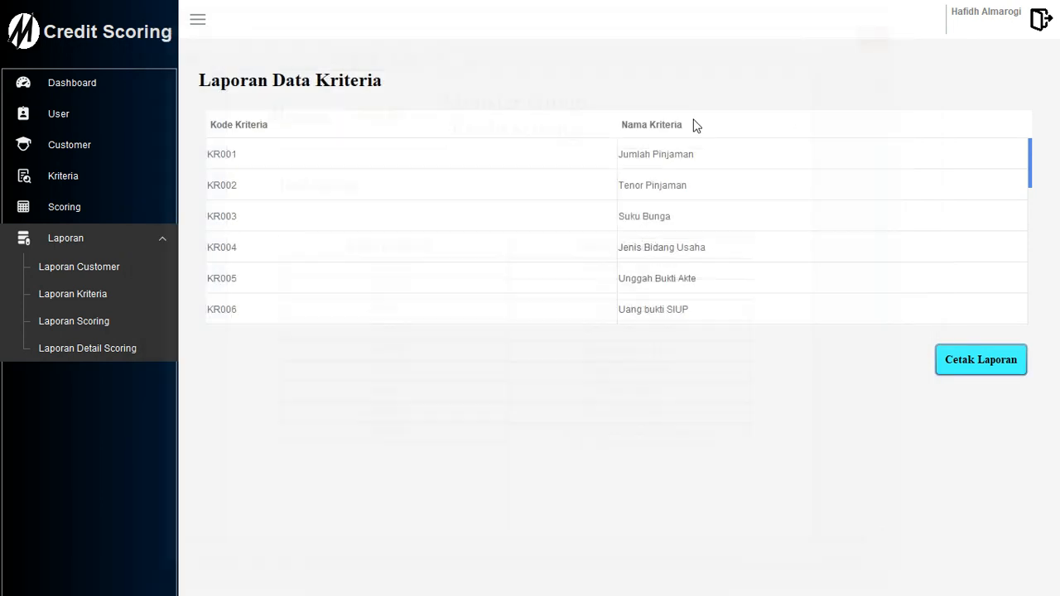
{"action": "left_click", "coordinate": [99, 320]}
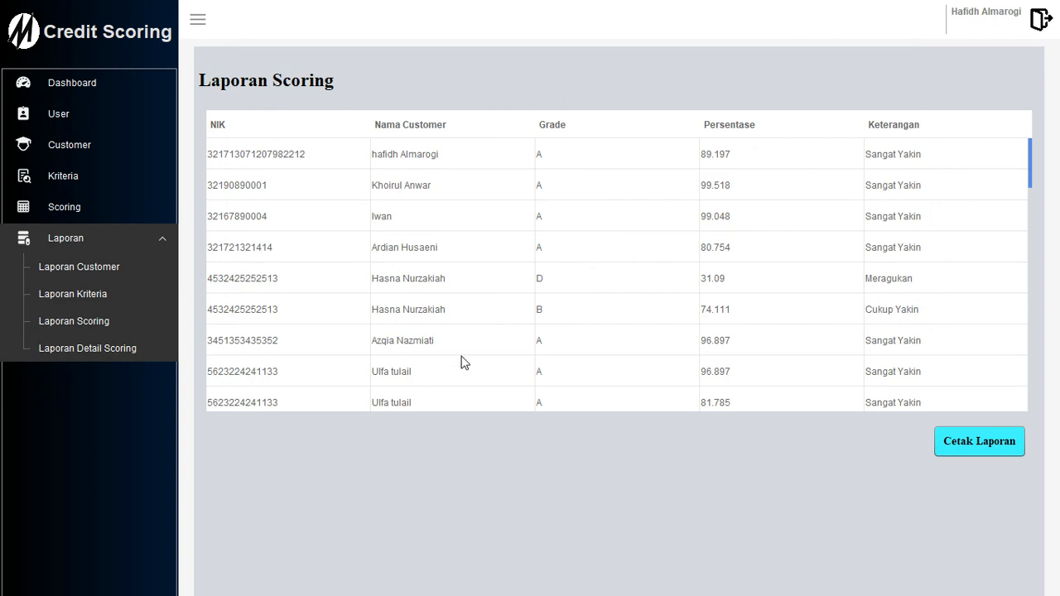
Preview the Data Scoring report of all twelve results, close it, and go to Laporan Detail Scoring.
{"action": "scroll", "coordinate": [587, 371], "scroll_direction": "down", "scroll_amount": 3}
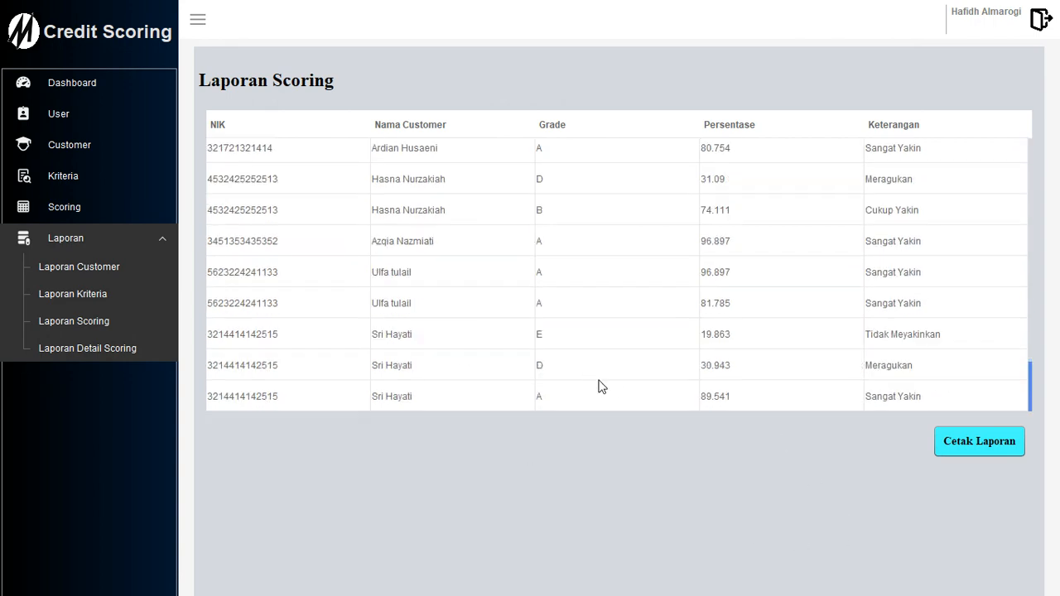
{"action": "left_click", "coordinate": [978, 442]}
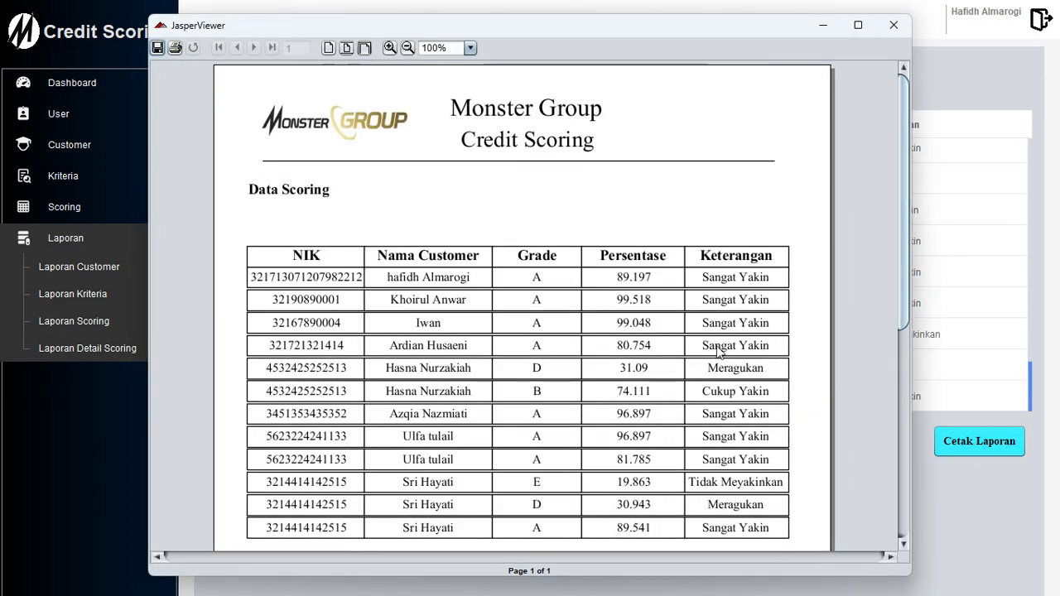
{"action": "scroll", "coordinate": [579, 344], "scroll_direction": "down", "scroll_amount": 3}
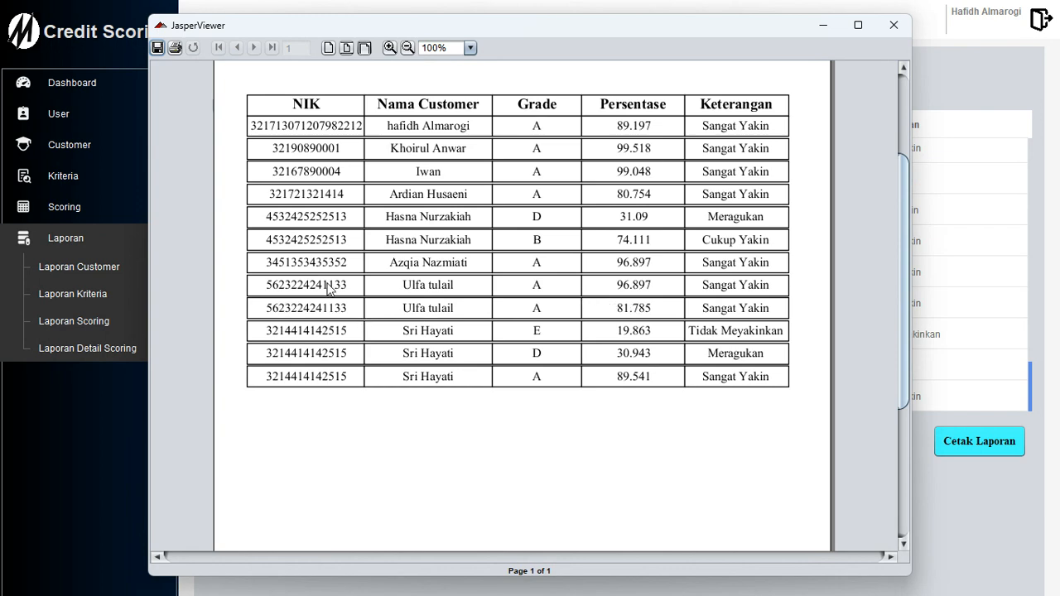
{"action": "scroll", "coordinate": [399, 327], "scroll_direction": "down", "scroll_amount": 2}
{"action": "scroll", "coordinate": [397, 323], "scroll_direction": "up", "scroll_amount": 5}
{"action": "scroll", "coordinate": [821, 173], "scroll_direction": "down", "scroll_amount": 5}
{"action": "scroll", "coordinate": [762, 241], "scroll_direction": "down", "scroll_amount": 3}
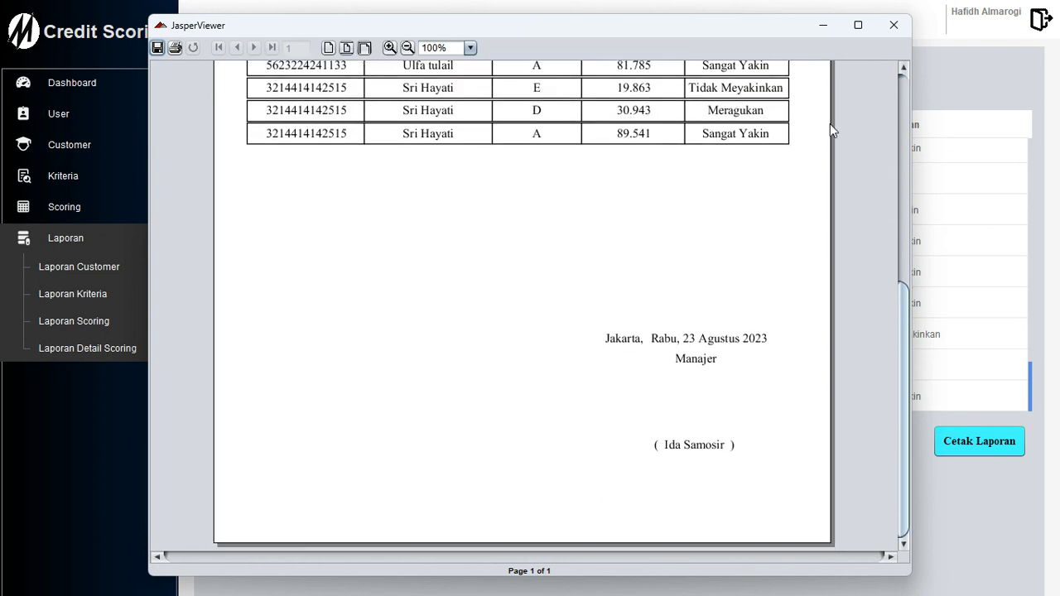
{"action": "left_click", "coordinate": [879, 35]}
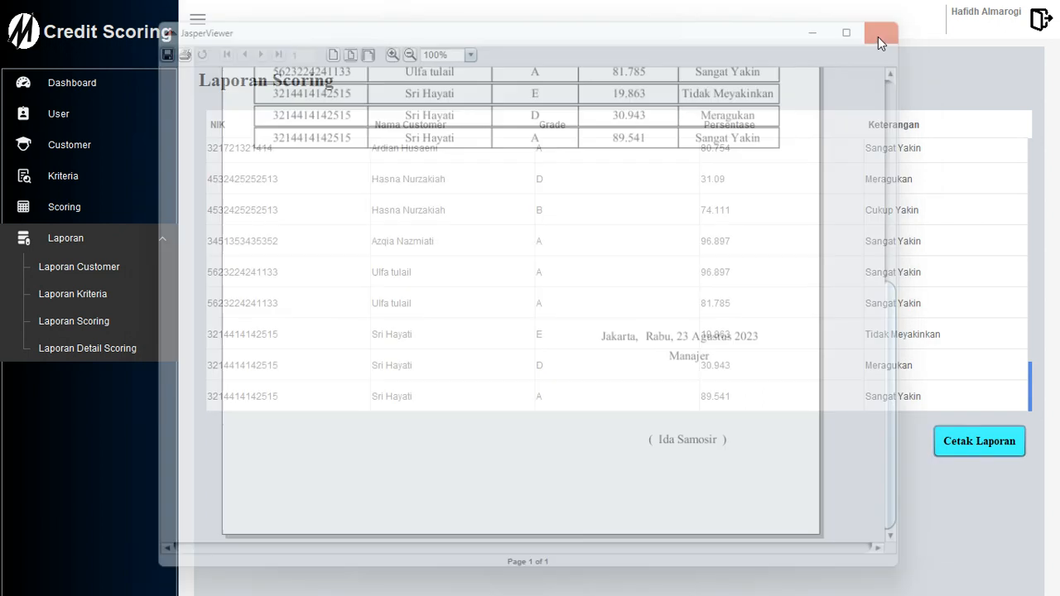
{"action": "left_click", "coordinate": [93, 349]}
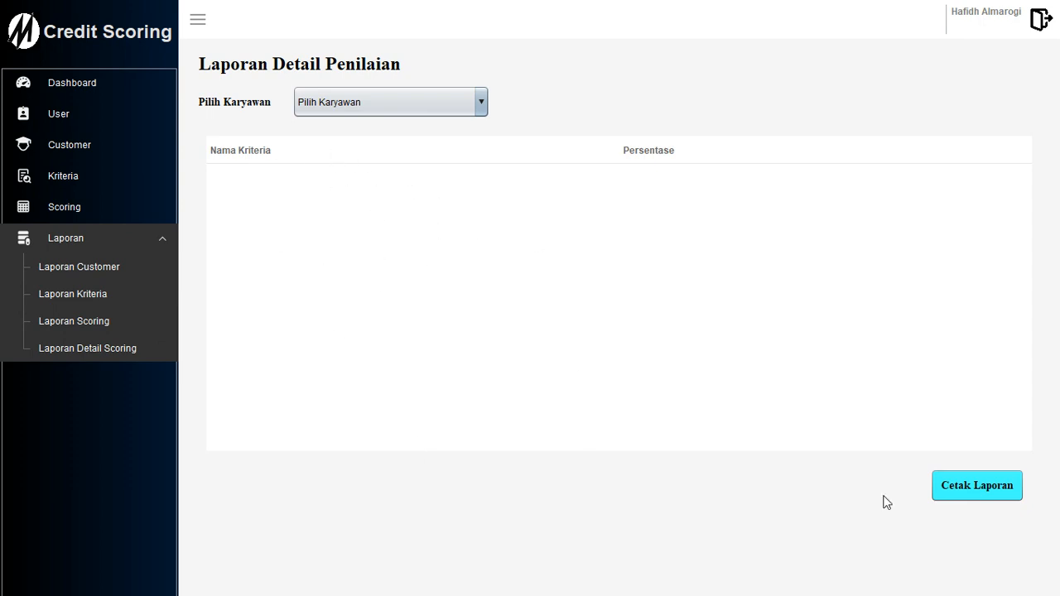
Choose the first customer in Pilih Karyawan and generate their detail scoring report.
{"action": "left_click", "coordinate": [400, 108]}
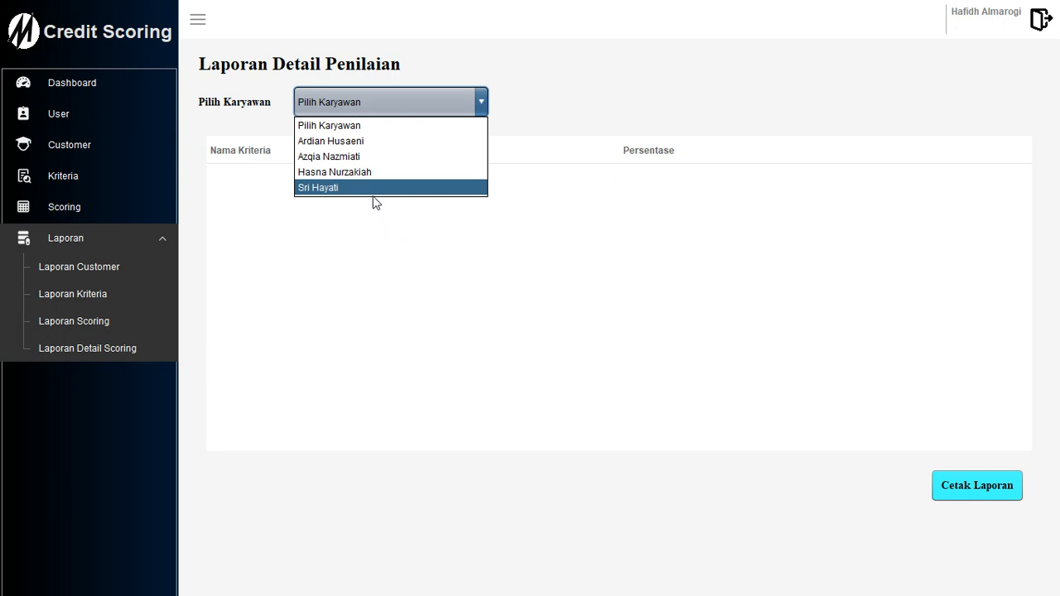
{"action": "left_click", "coordinate": [344, 142]}
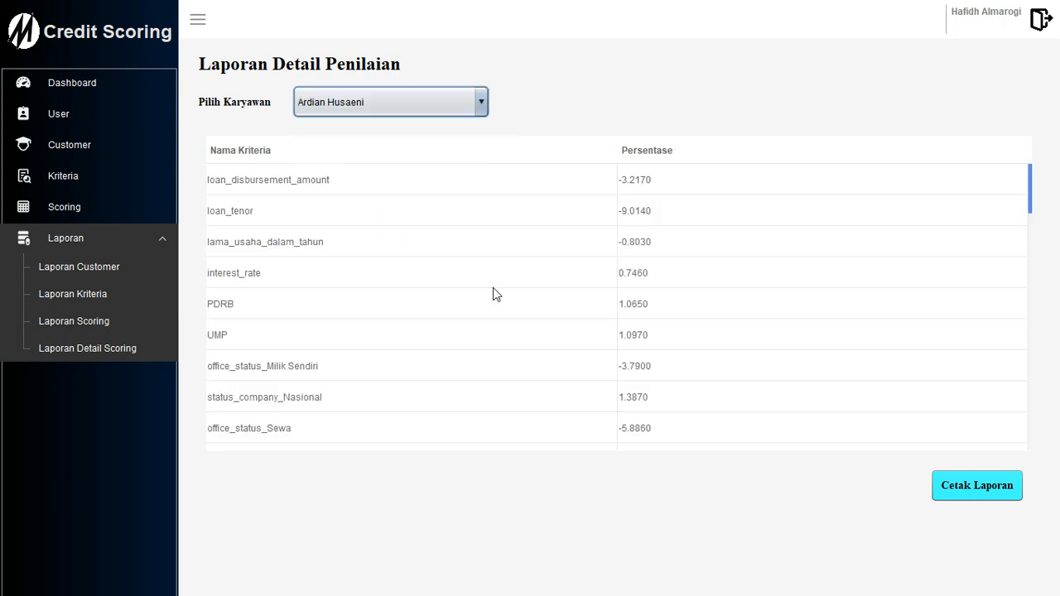
{"action": "left_click", "coordinate": [963, 494]}
Review the ten-criteria Detail Scoring report, close the viewer, and collapse the Laporan menu.
{"action": "scroll", "coordinate": [612, 274], "scroll_direction": "down", "scroll_amount": 4}
{"action": "scroll", "coordinate": [592, 307], "scroll_direction": "down", "scroll_amount": 3}
{"action": "scroll", "coordinate": [588, 327], "scroll_direction": "up", "scroll_amount": 3}
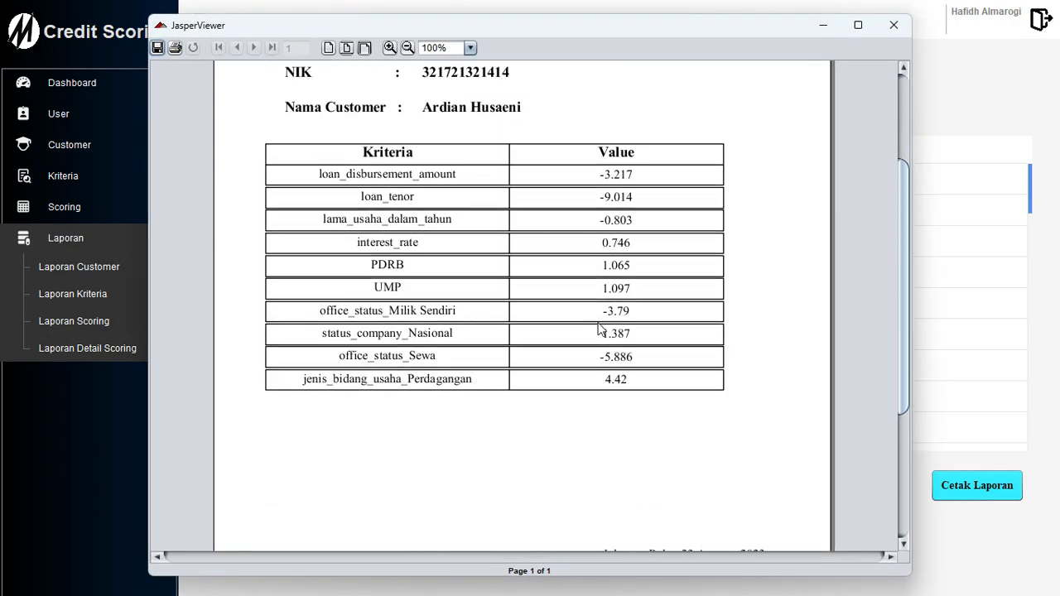
{"action": "scroll", "coordinate": [599, 331], "scroll_direction": "up", "scroll_amount": 3}
{"action": "scroll", "coordinate": [591, 328], "scroll_direction": "down", "scroll_amount": 5}
{"action": "scroll", "coordinate": [582, 327], "scroll_direction": "up", "scroll_amount": 2}
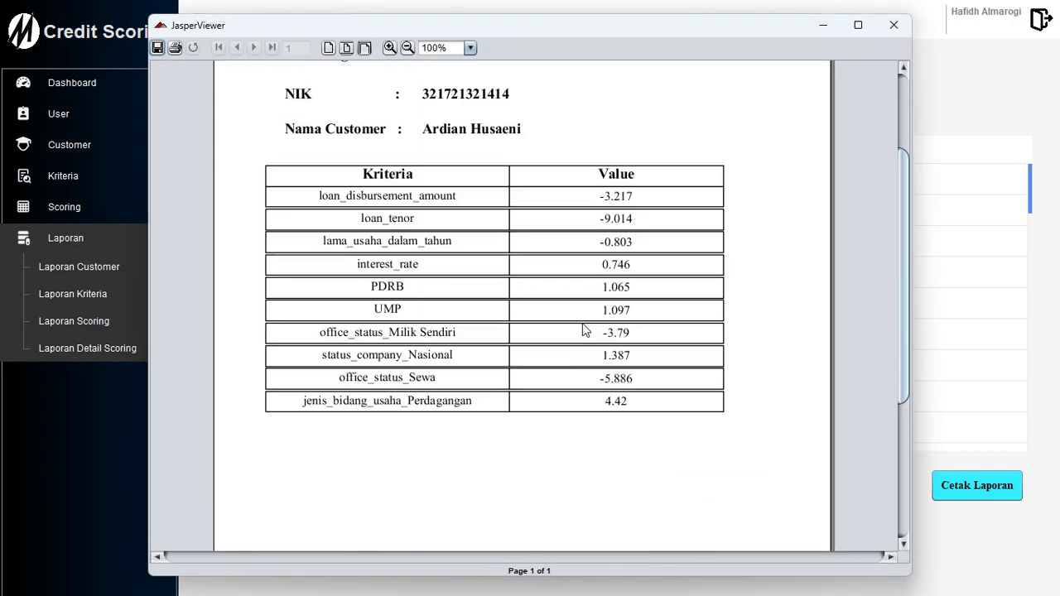
{"action": "scroll", "coordinate": [581, 329], "scroll_direction": "up", "scroll_amount": 2}
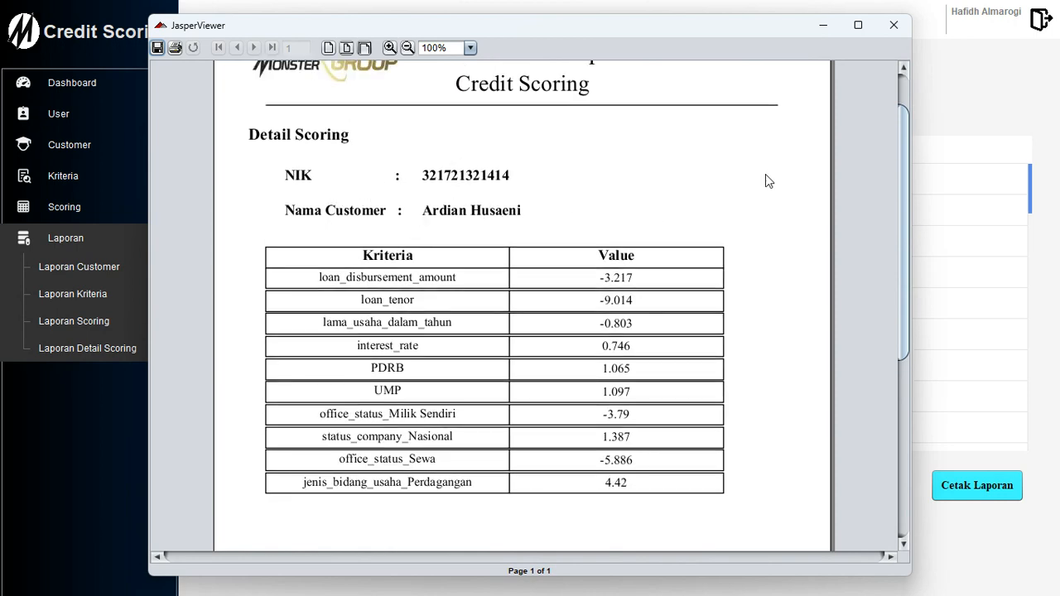
{"action": "scroll", "coordinate": [717, 207], "scroll_direction": "down", "scroll_amount": 3}
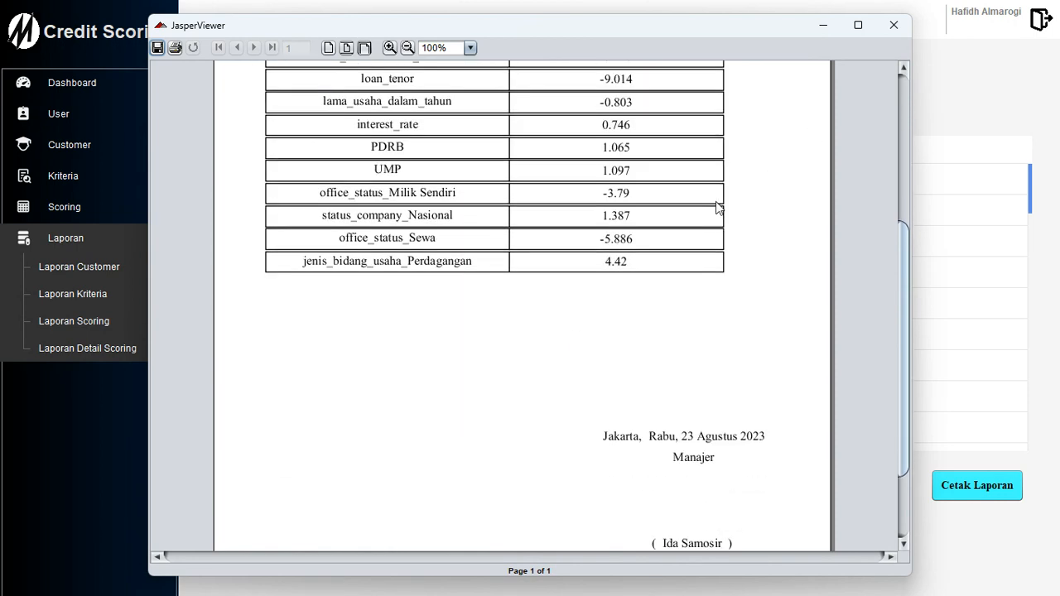
{"action": "left_click", "coordinate": [893, 25]}
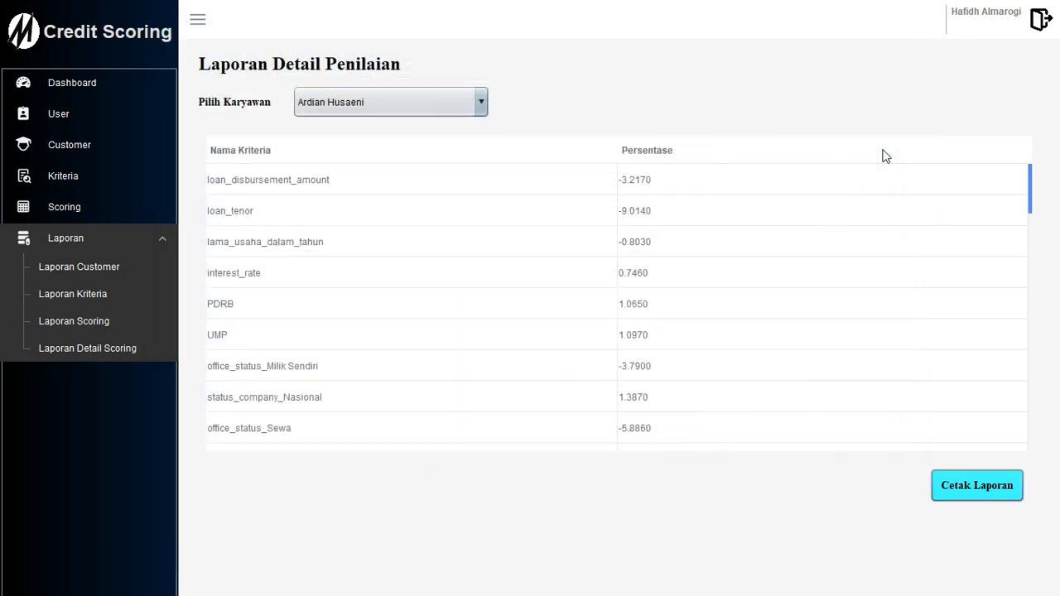
{"action": "left_click", "coordinate": [141, 240]}
Log out of Credit Scoring, confirming with OK to return to the Monster Group login.
{"action": "left_click", "coordinate": [1042, 23]}
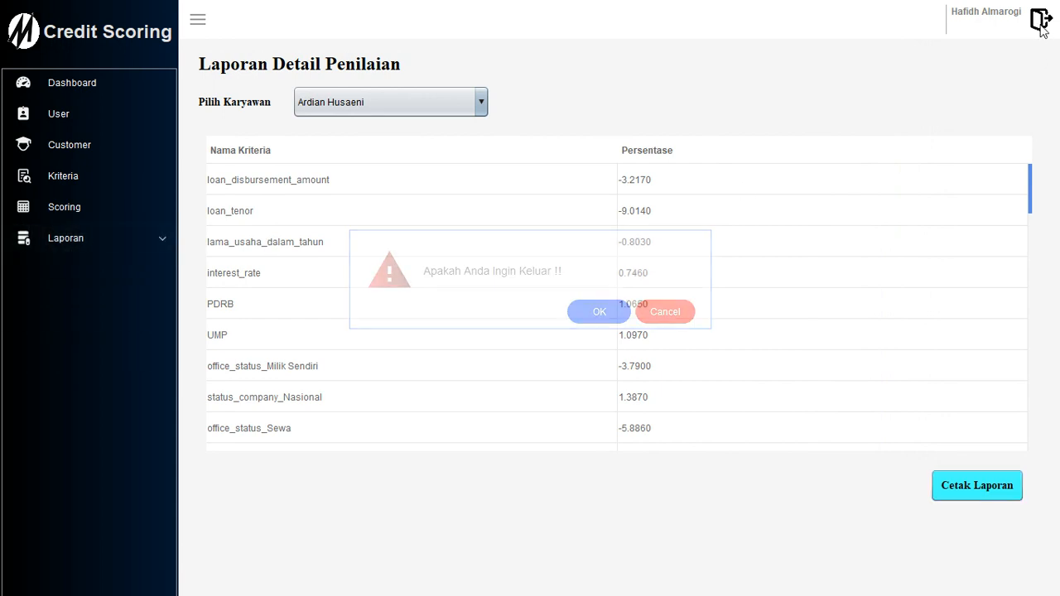
{"action": "left_click", "coordinate": [594, 313]}
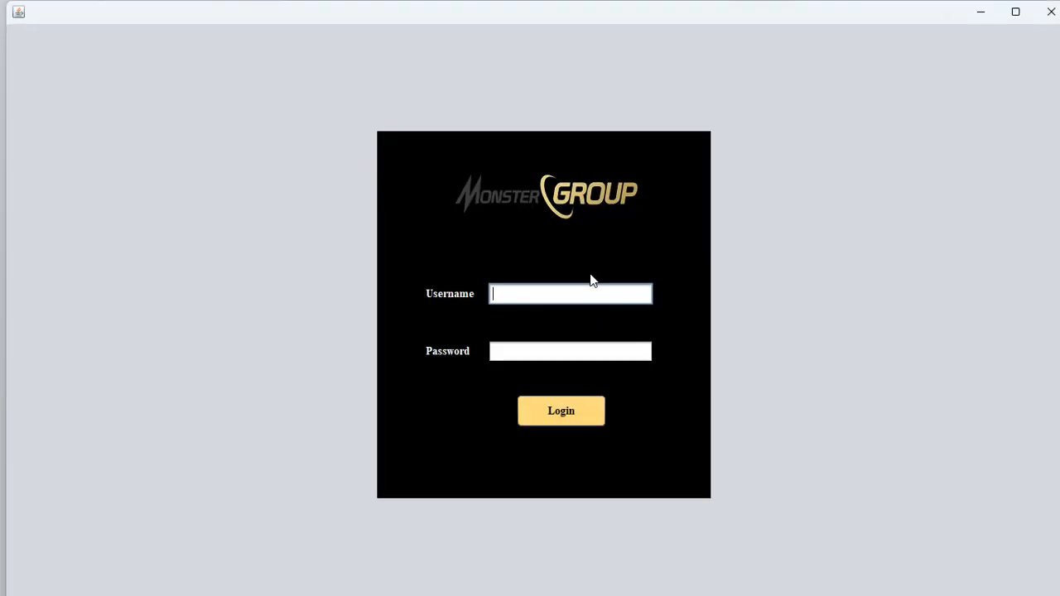